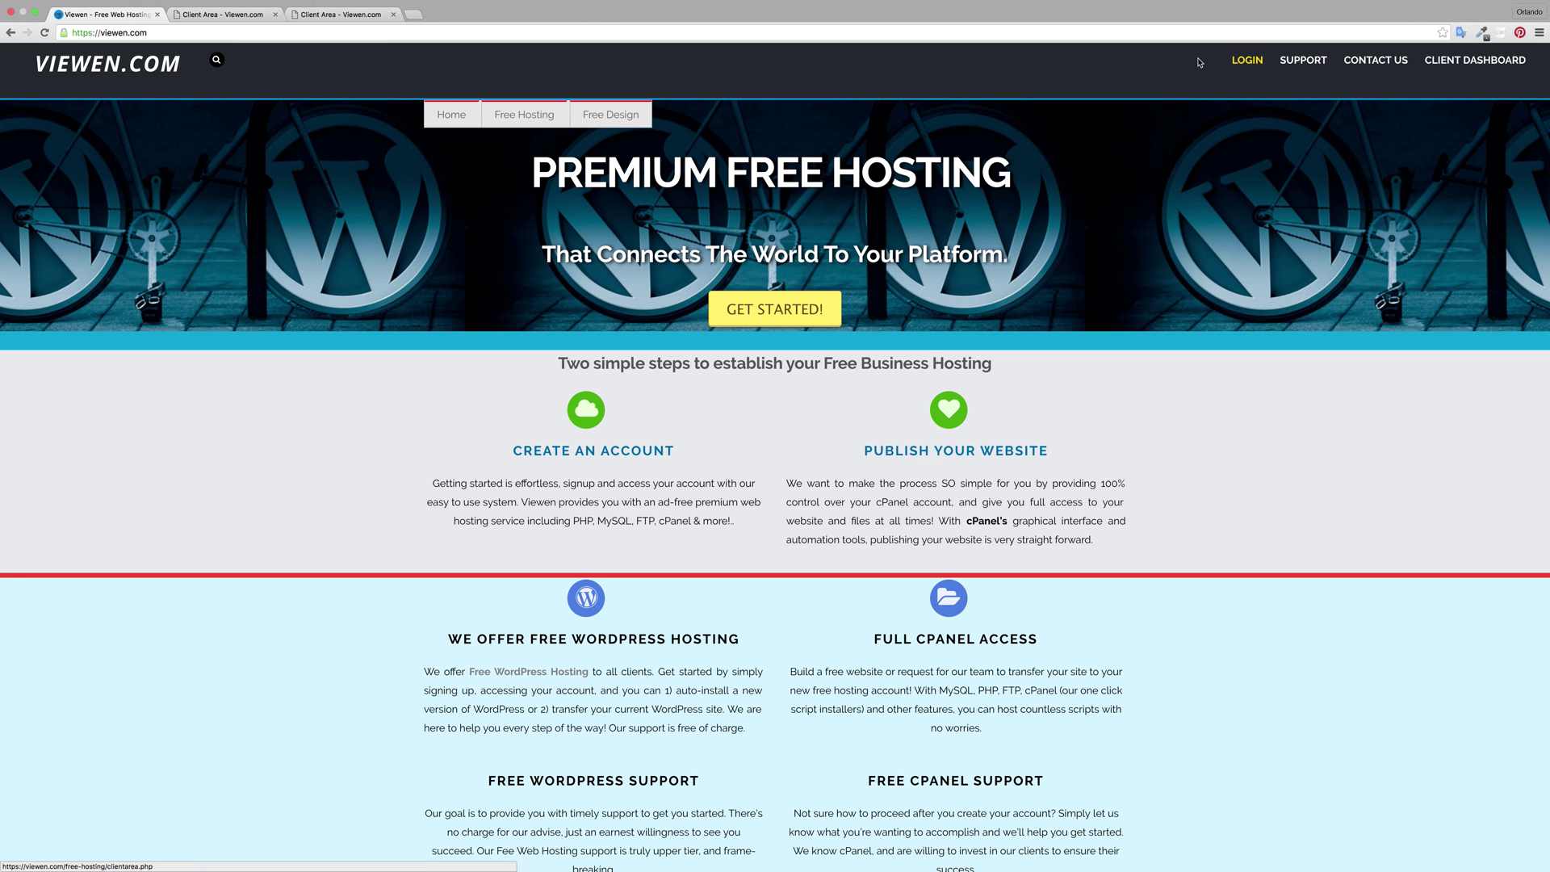
Step: In the logged-in client area, open the sisnbros.com hosting account from the Services list
left_click(199, 16)
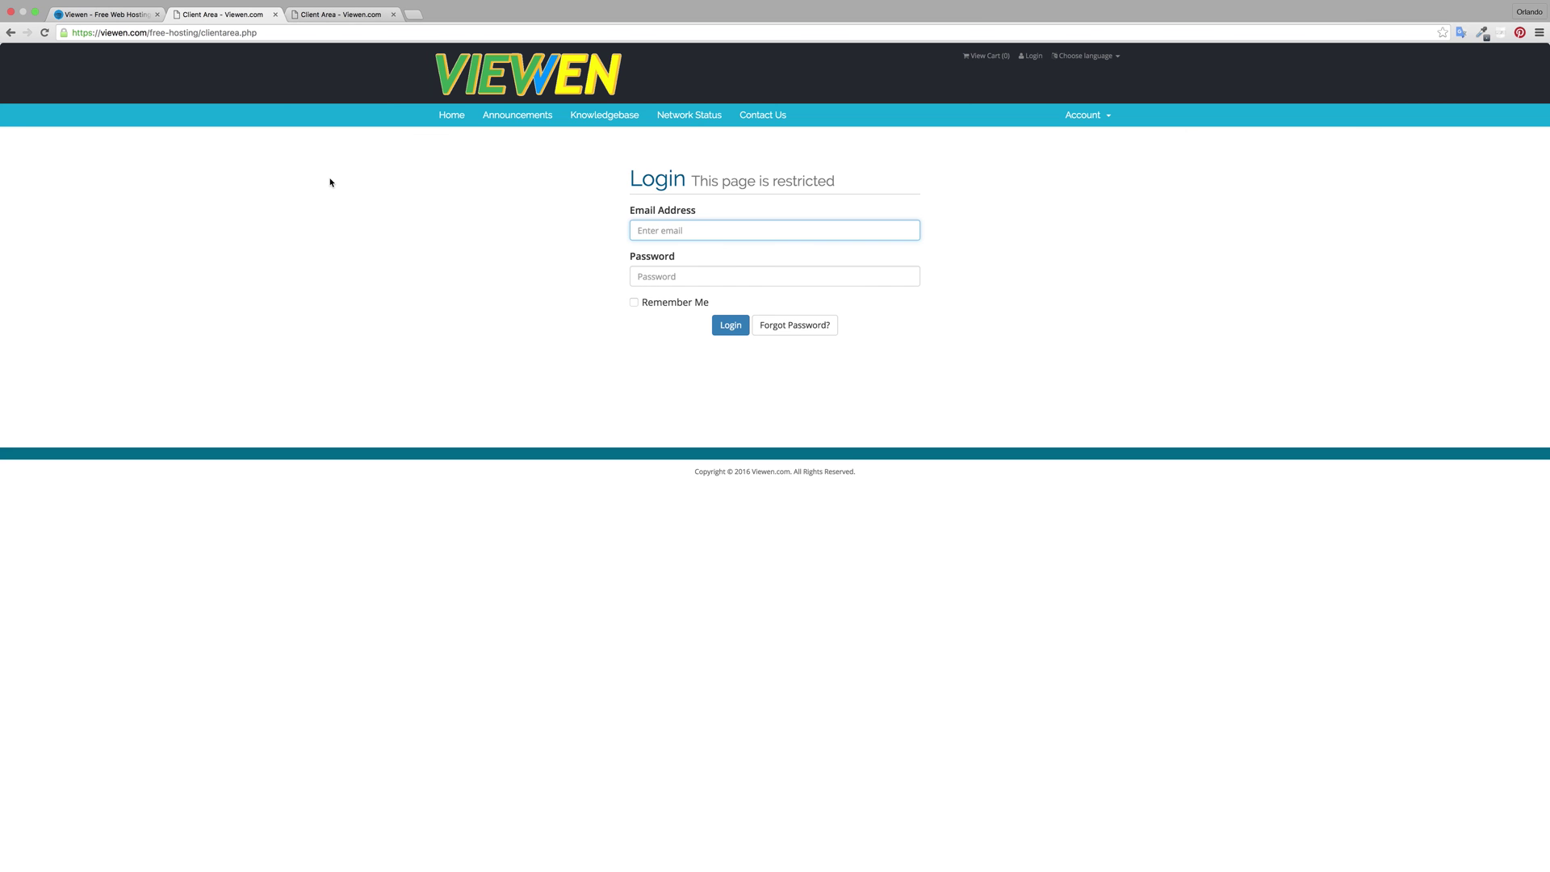
left_click(321, 15)
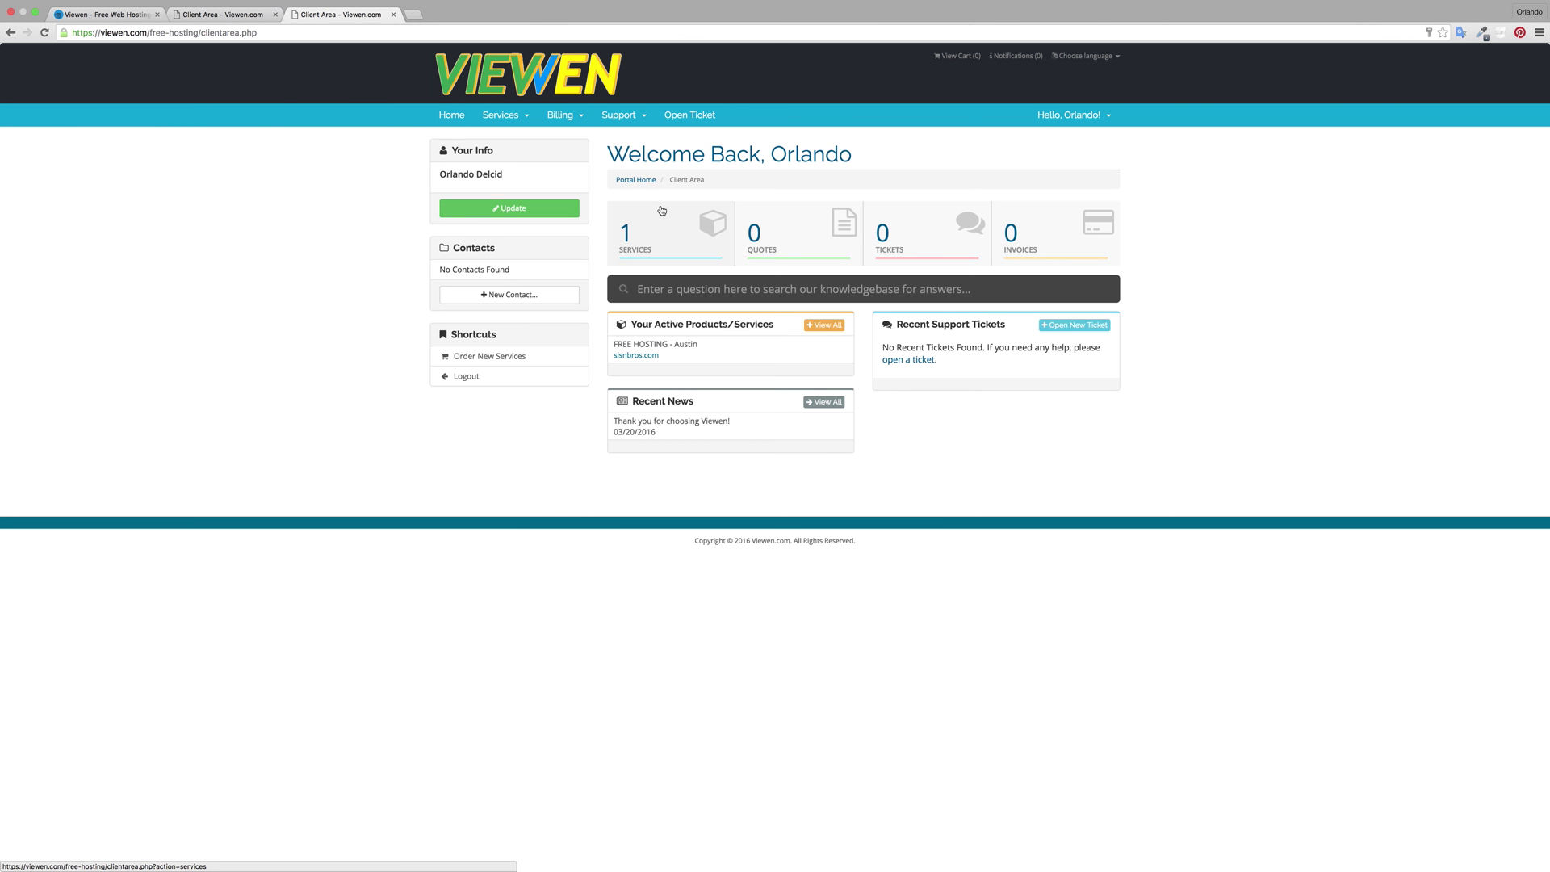
left_click(681, 239)
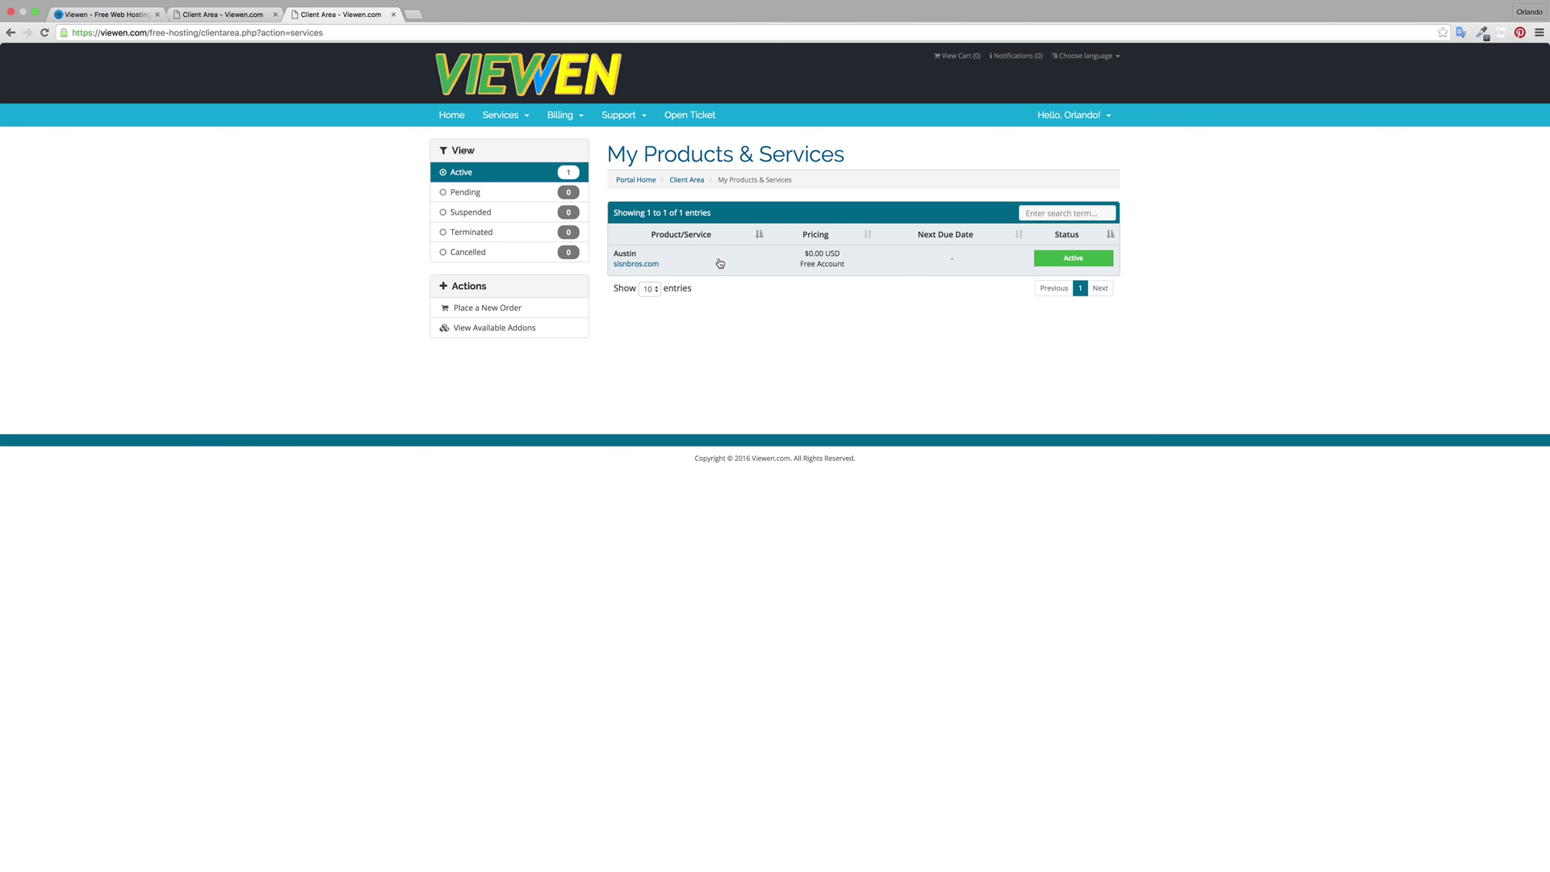
left_click(719, 263)
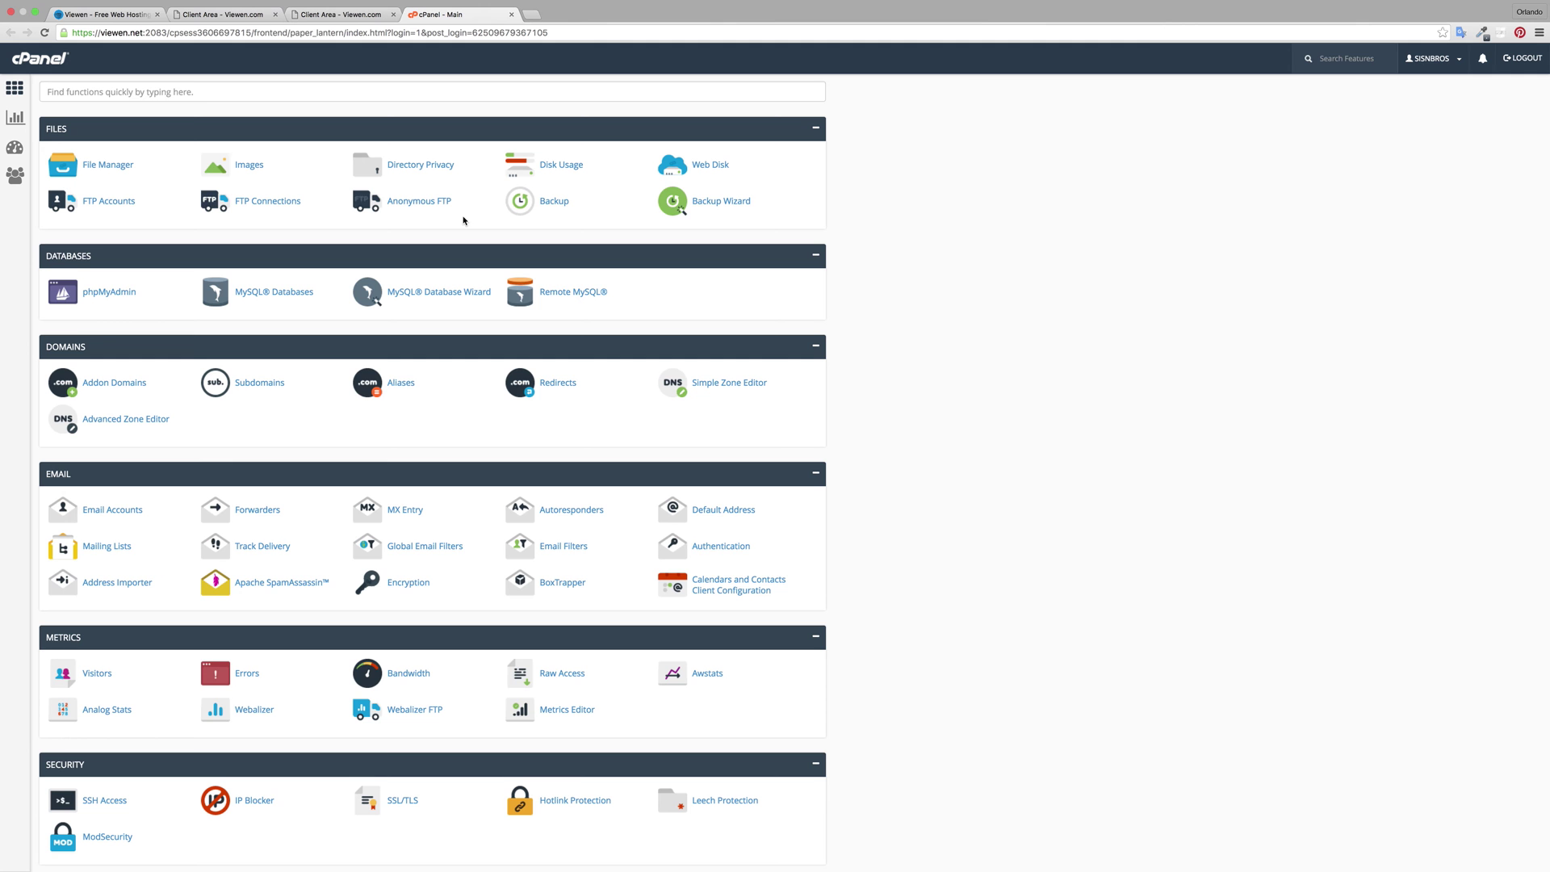
Step: Search cPanel functions for 'qu' and open QuickInstall's WordPress install page
left_click(158, 94)
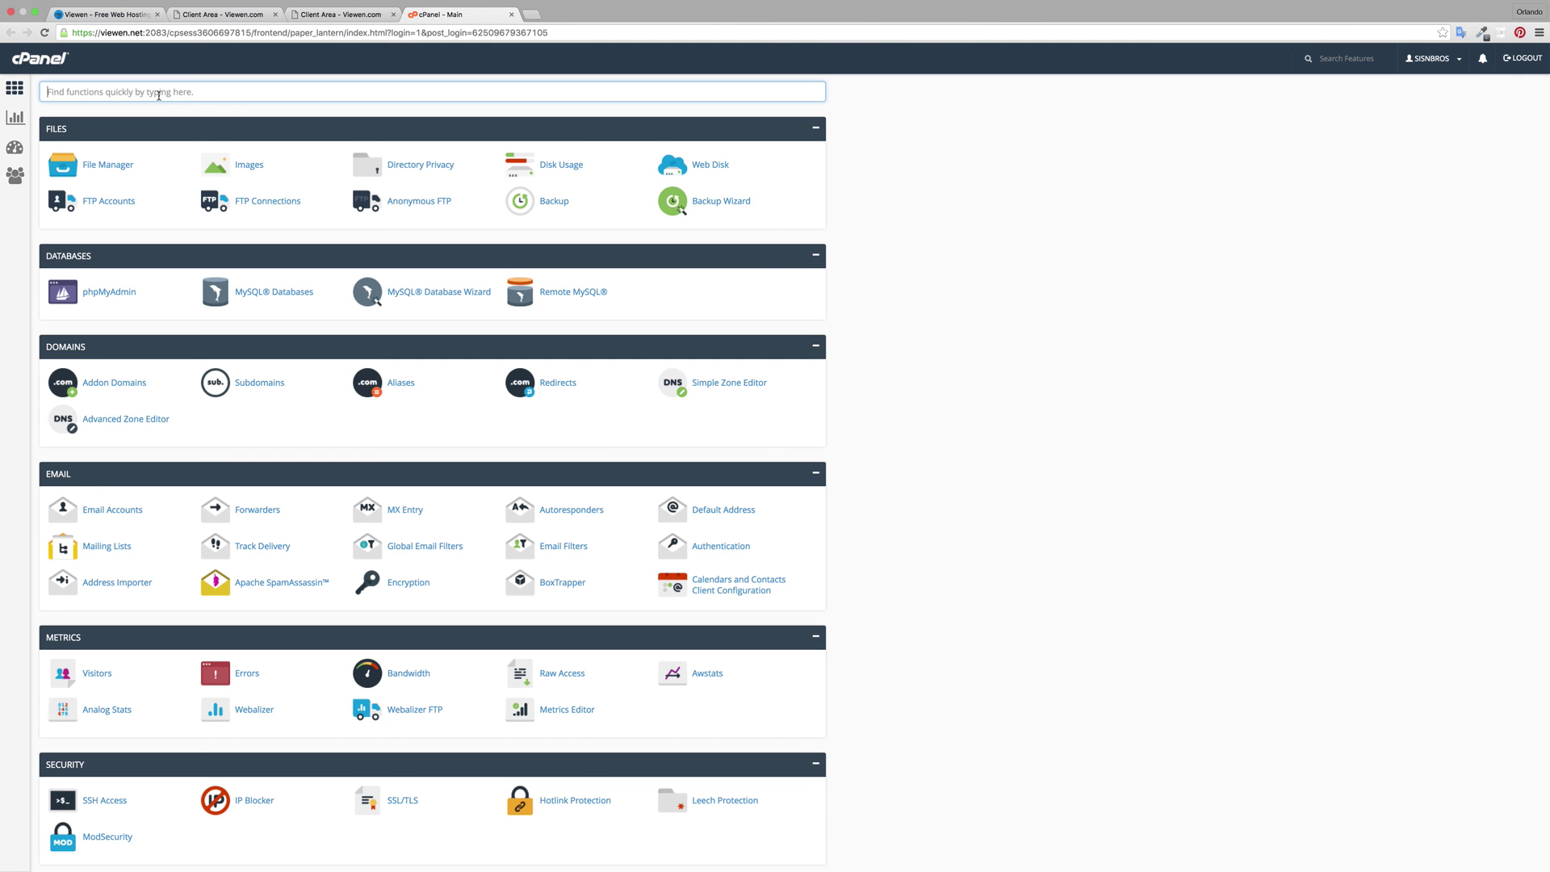
type("qu")
left_click(107, 165)
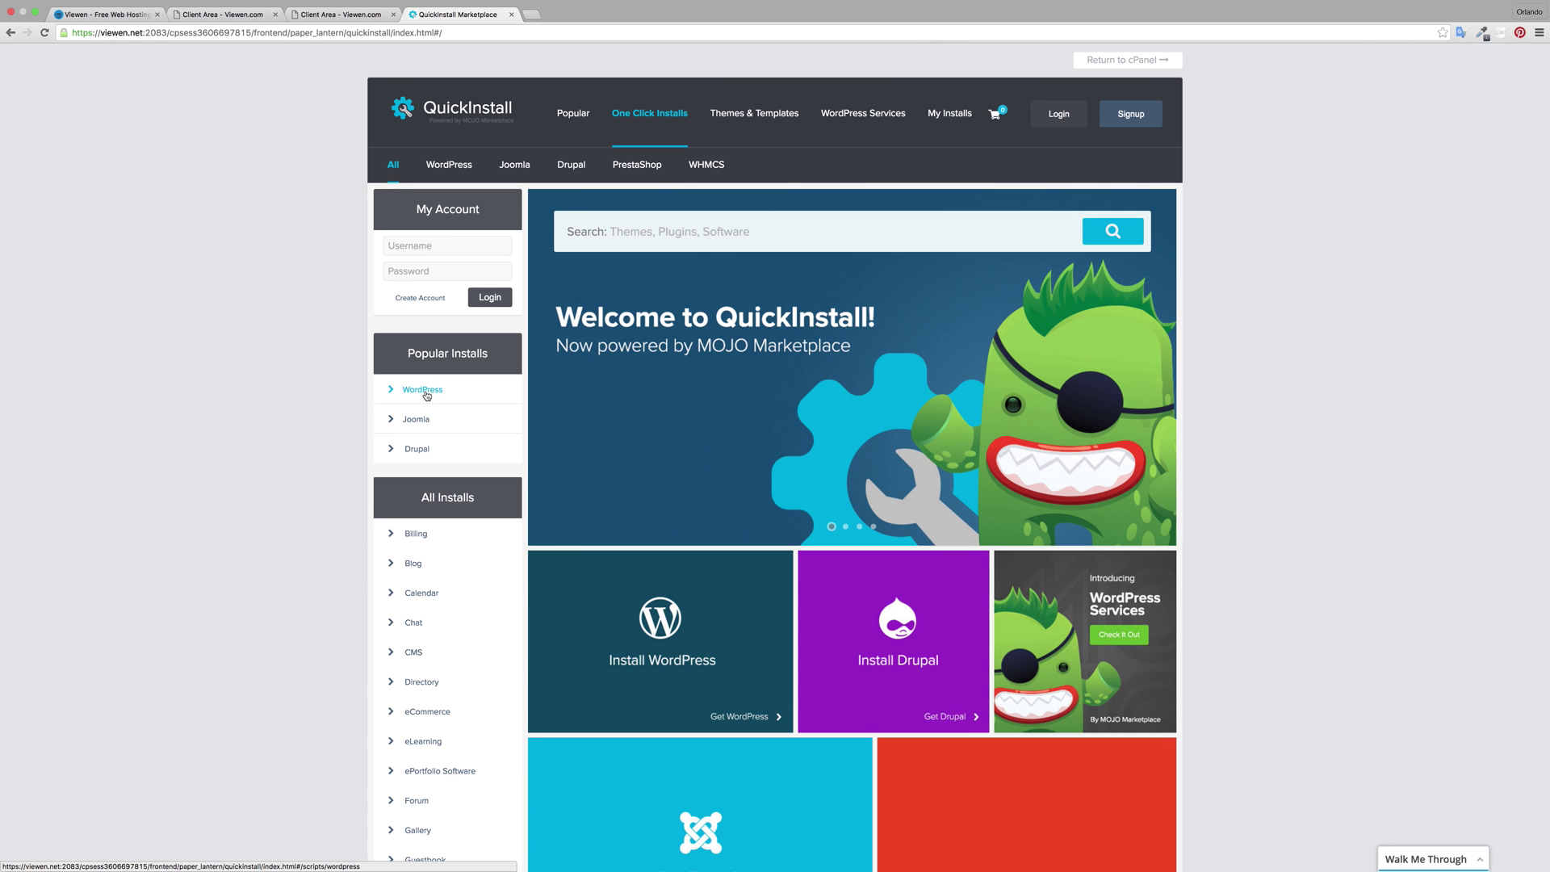
left_click(423, 390)
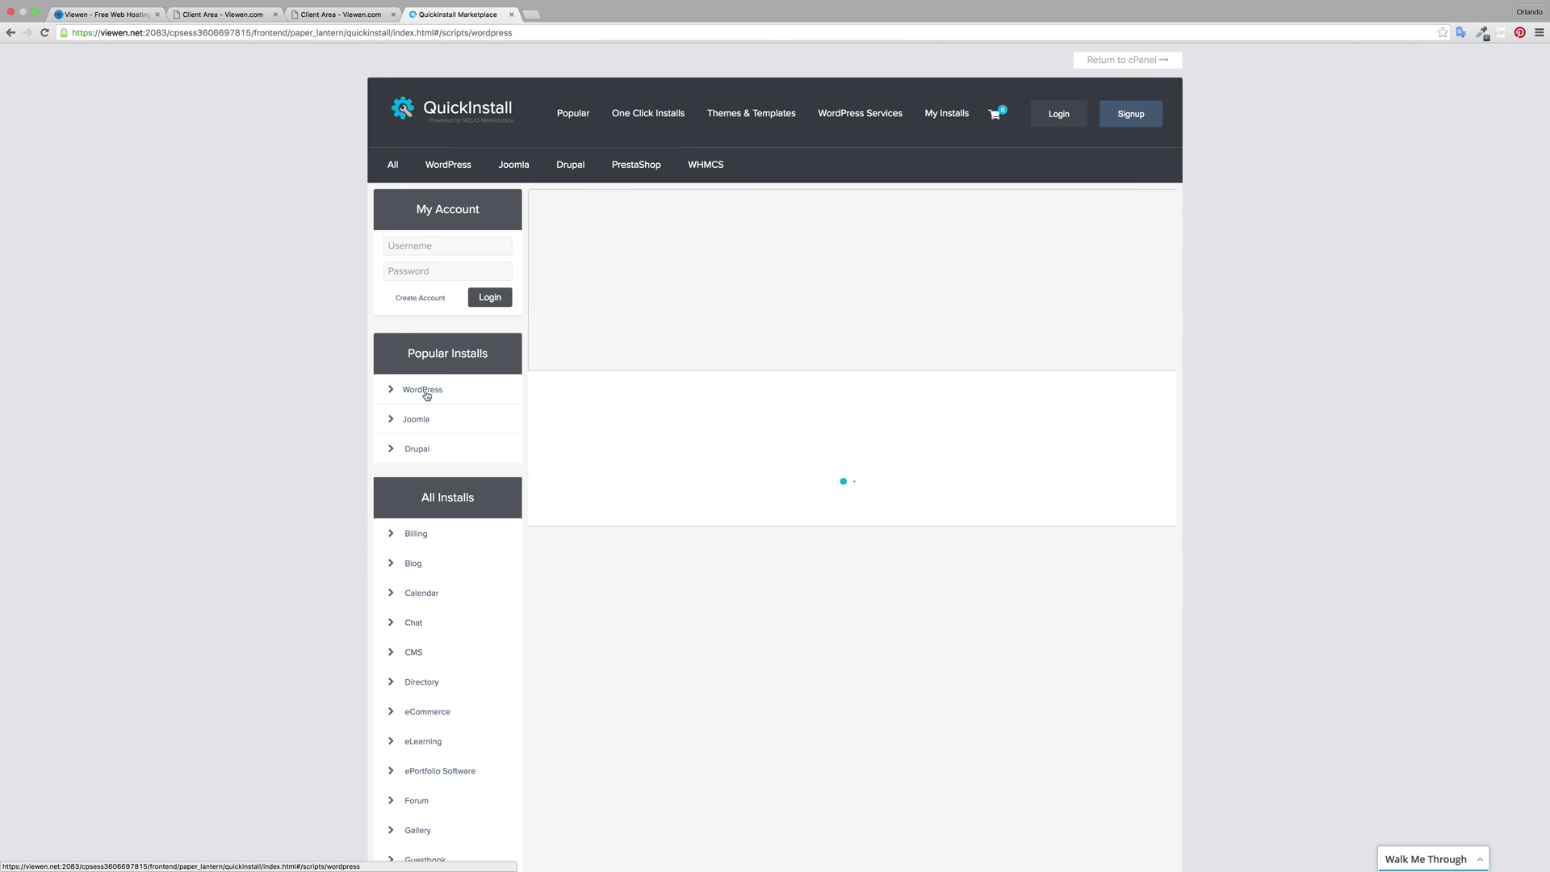
scroll(714, 358, "down", 5)
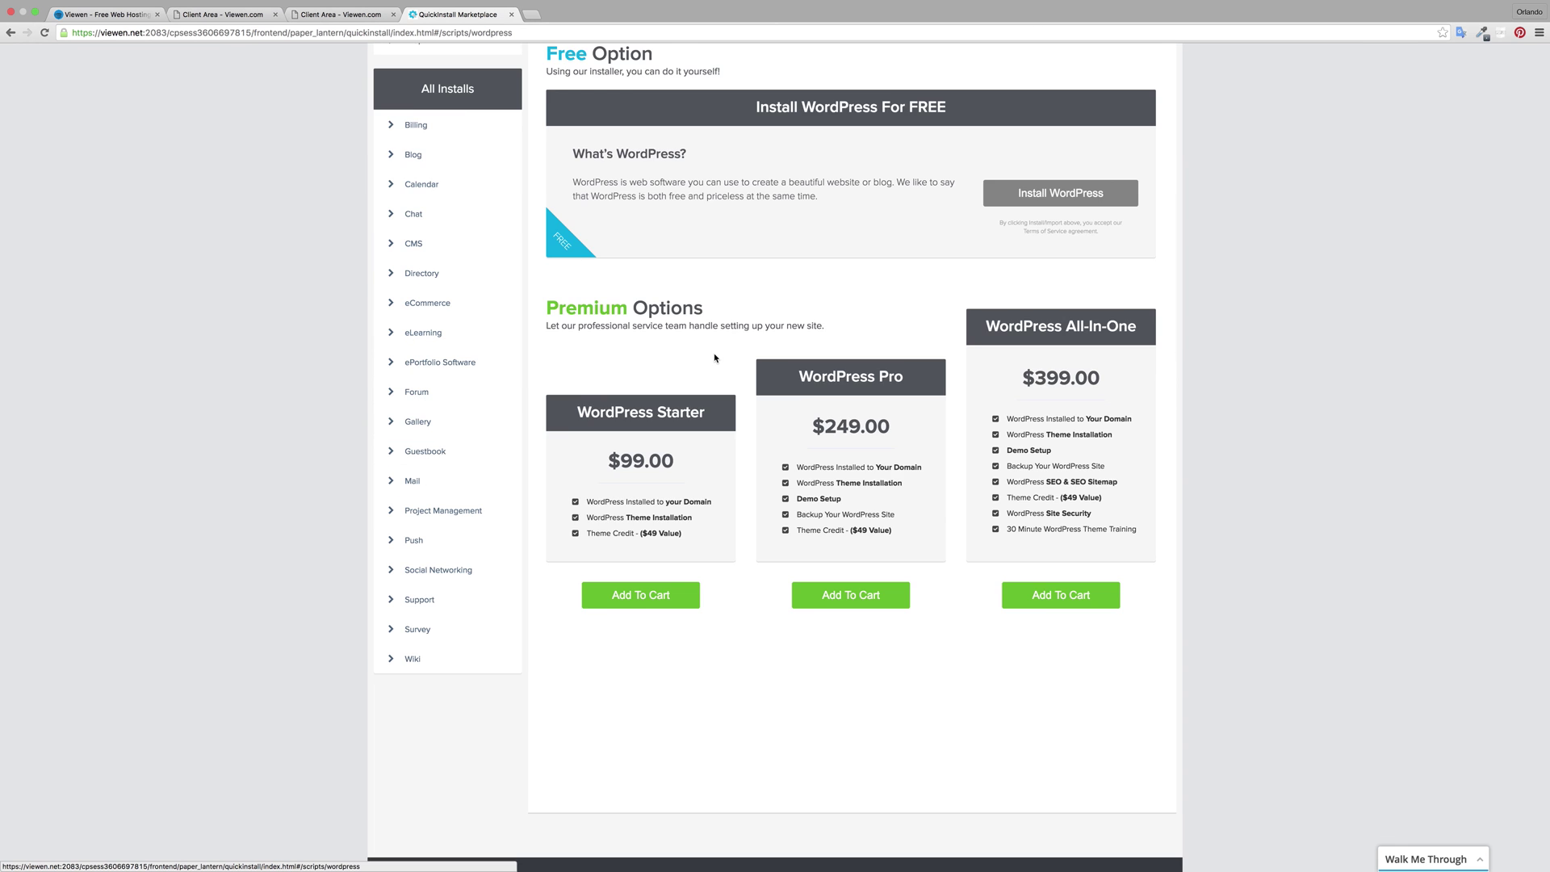
Step: Open the free WordPress install form, choose sisnbros.com, and fill in the suggested admin e-mail
left_click(1026, 195)
left_click(679, 202)
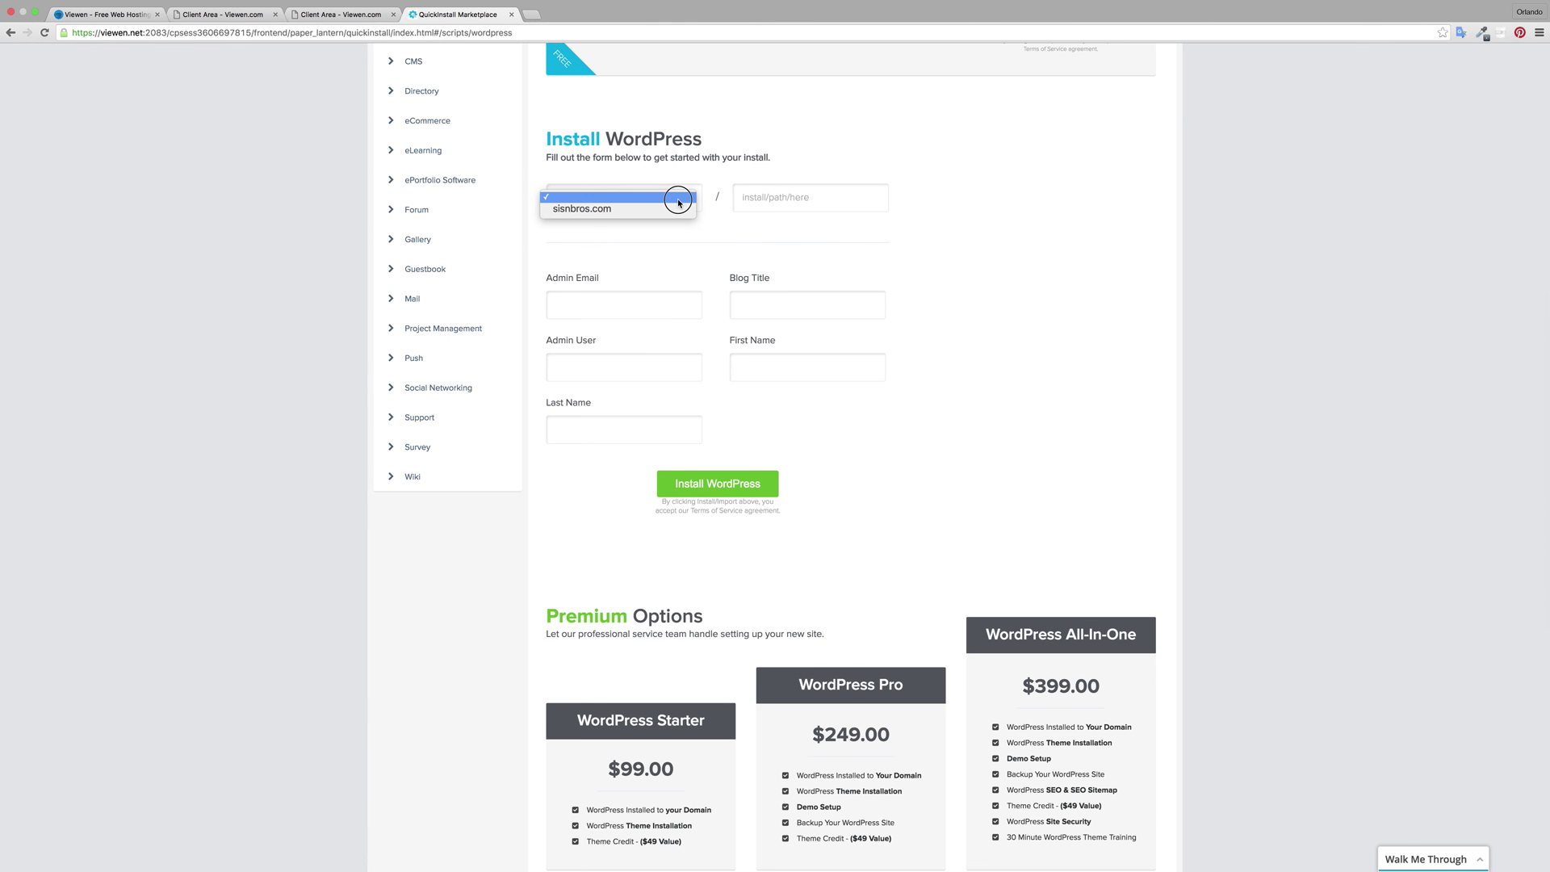
left_click(620, 211)
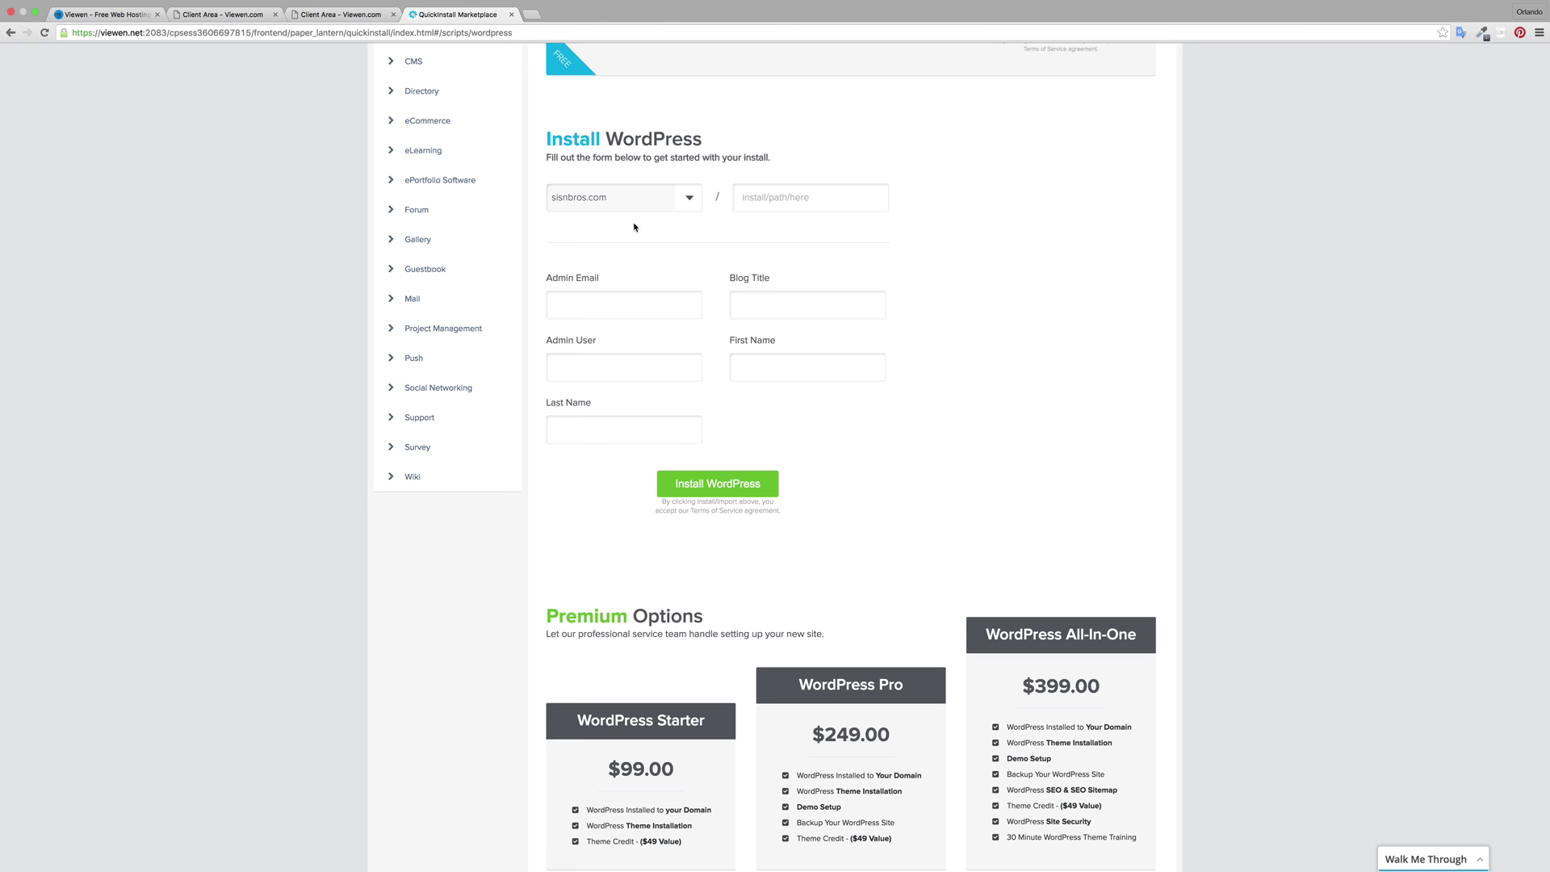
left_click(639, 312)
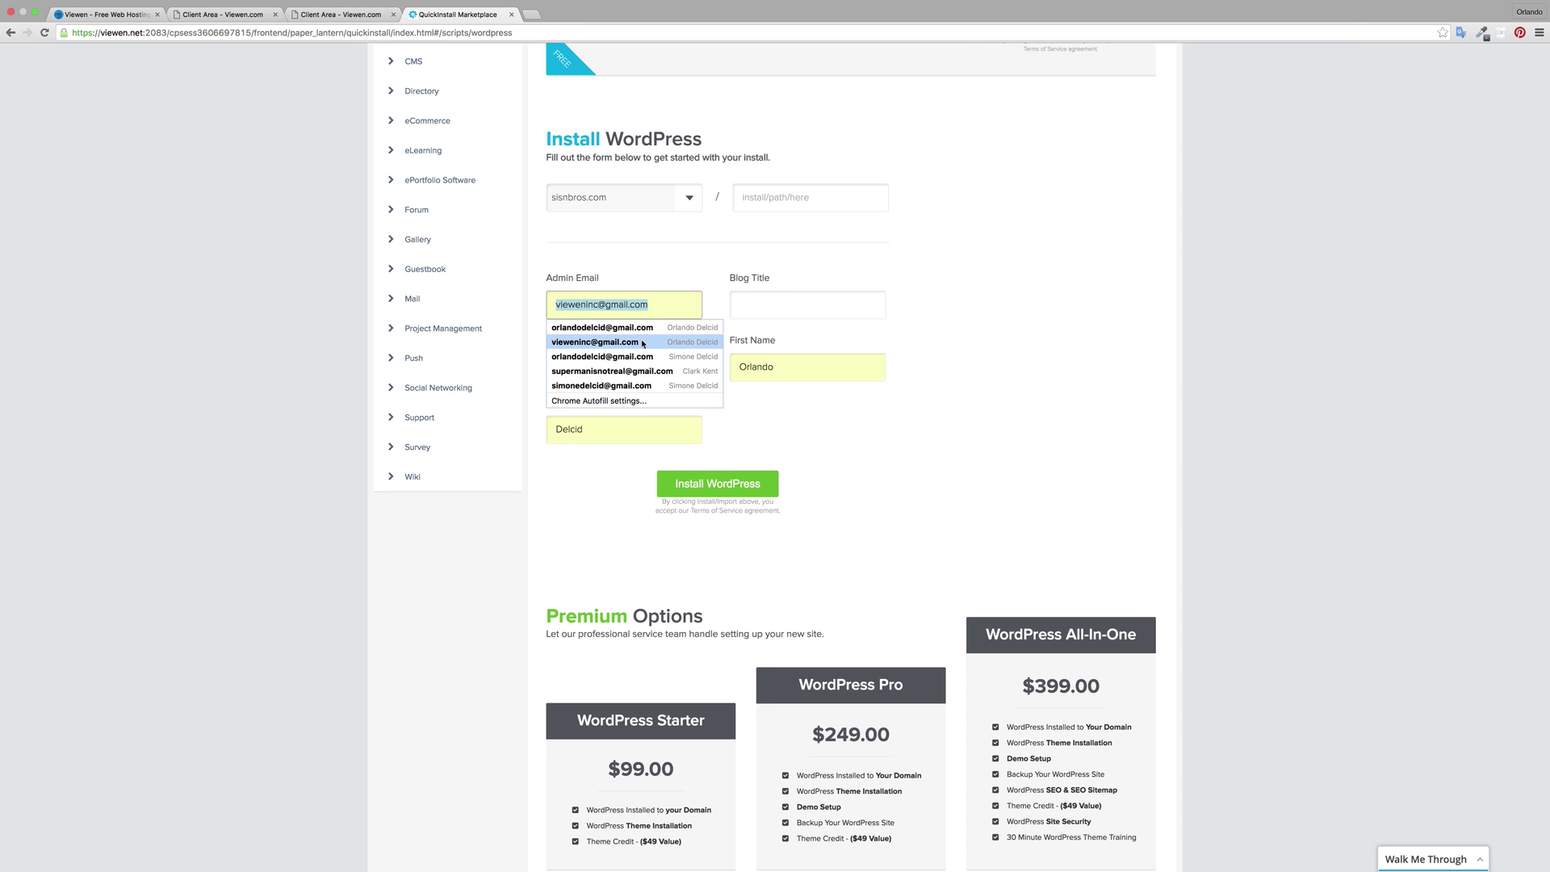
type("one")
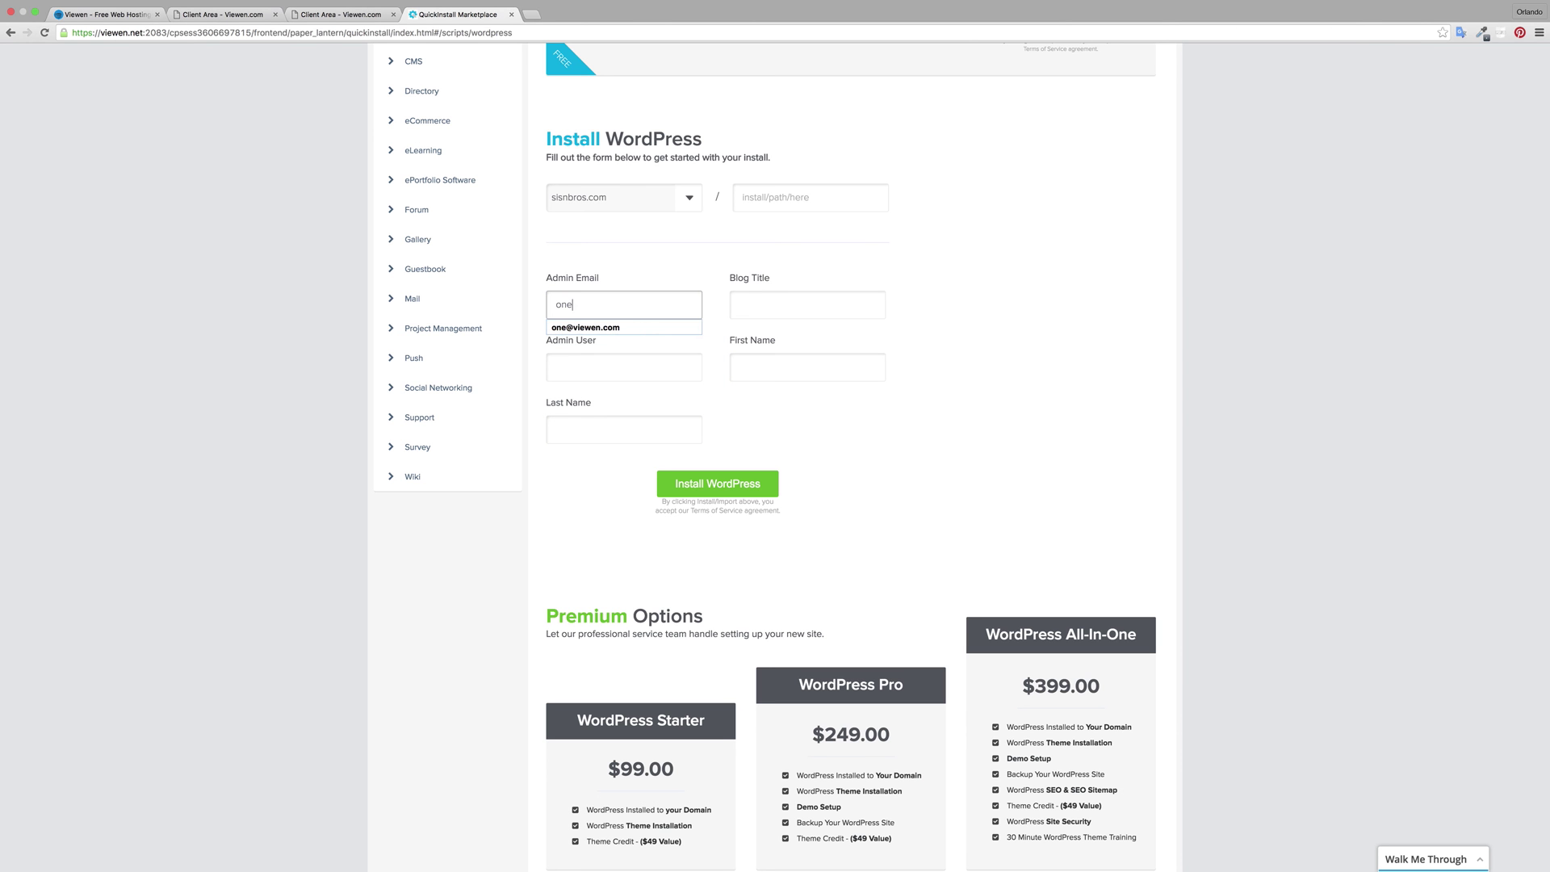
key("Down")
key("Return")
Step: Set the blog title to SISNBROS and enter the admin username
left_click(757, 310)
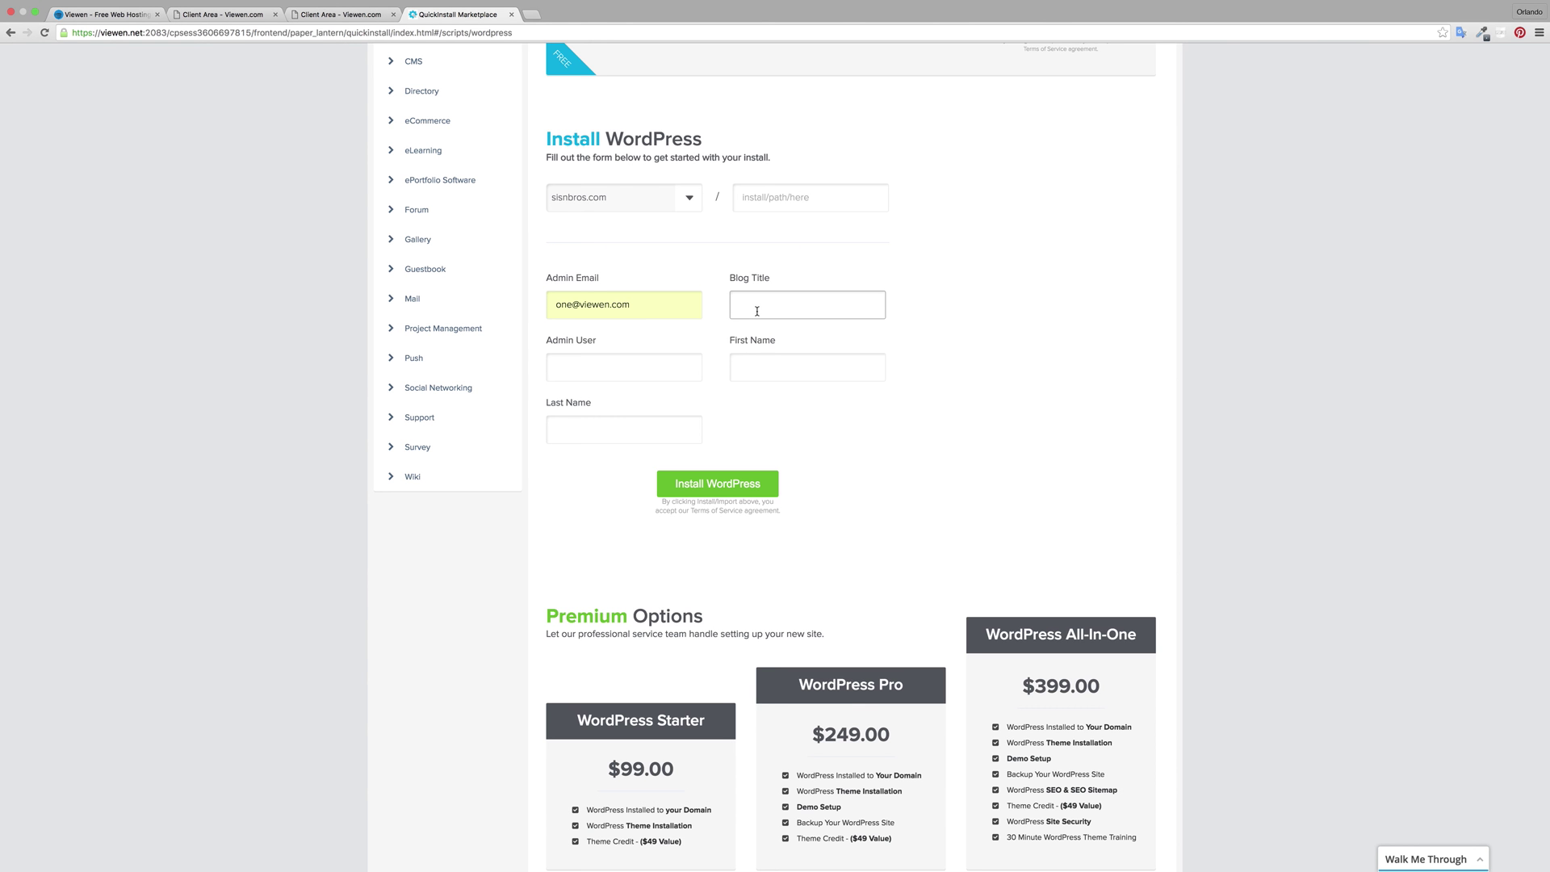
type("si")
left_click(790, 331)
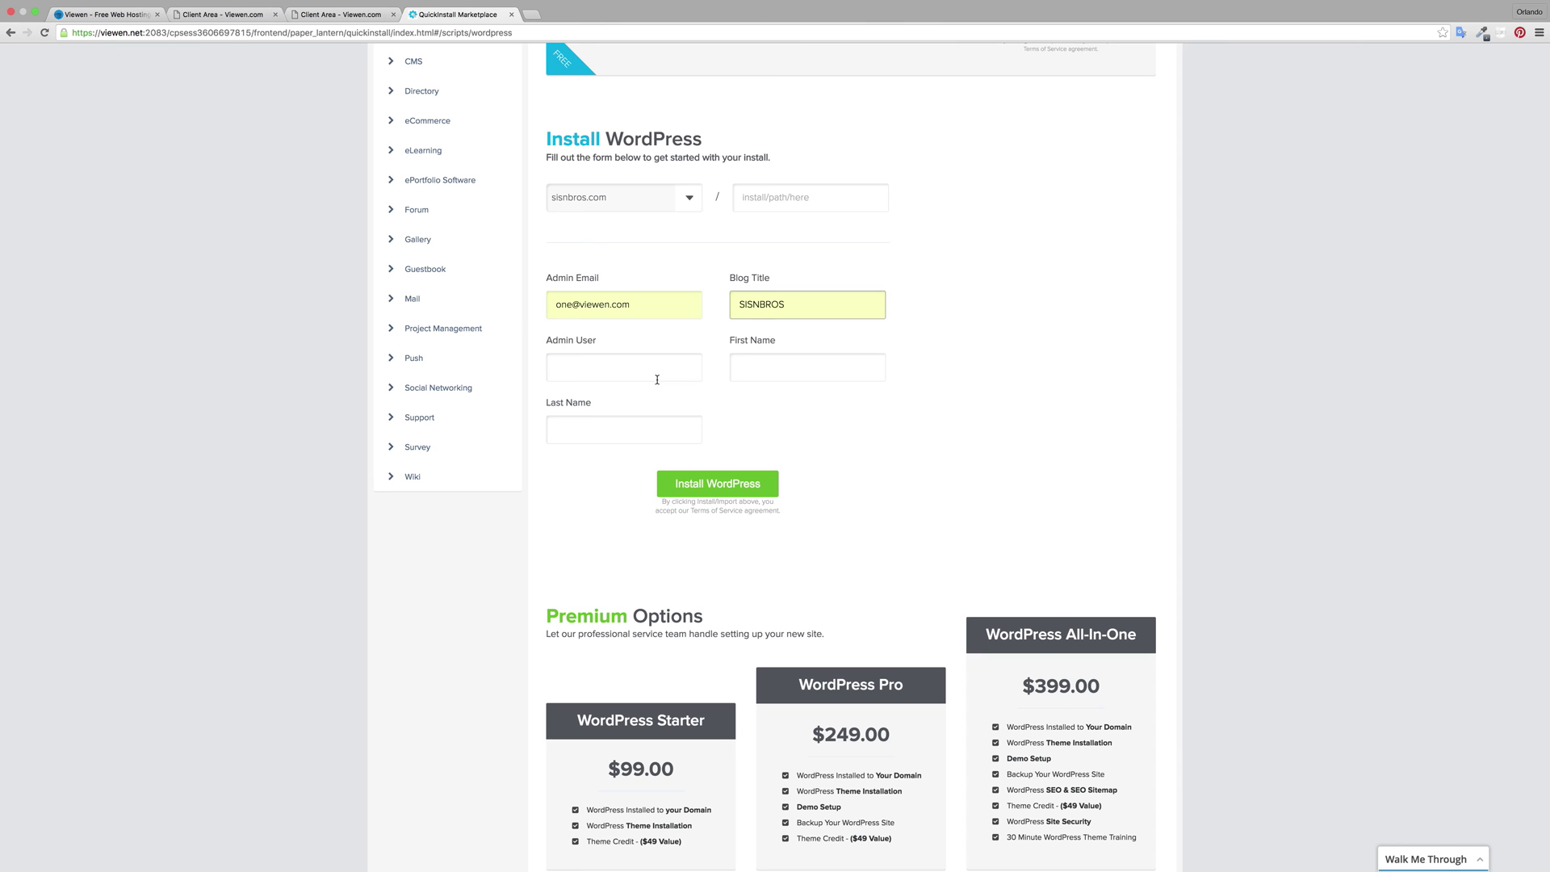
left_click(654, 368)
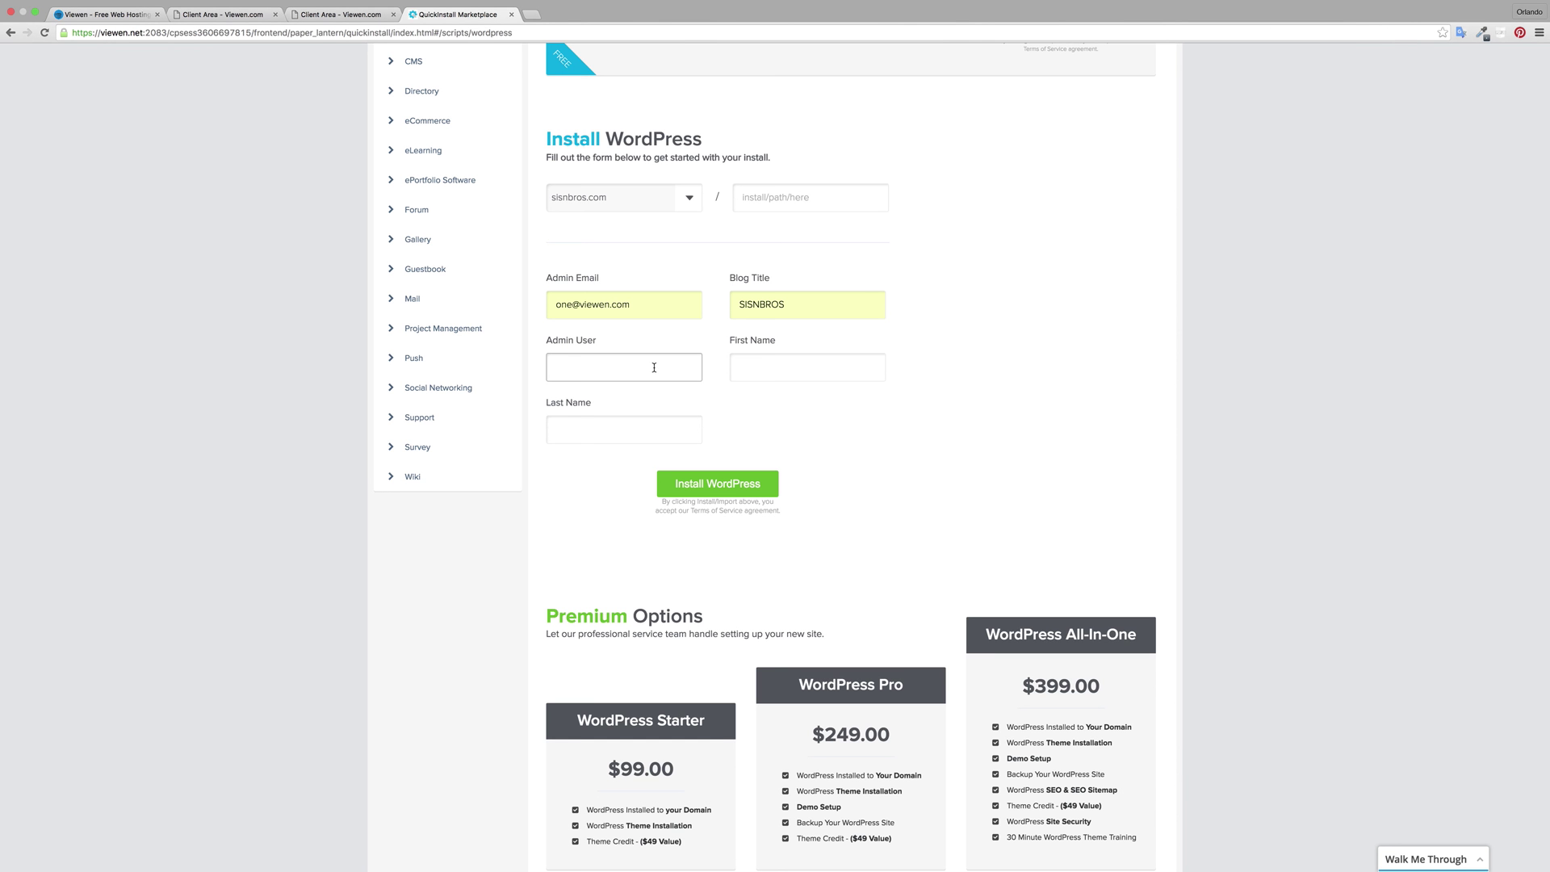
type("orlan")
left_click(569, 390)
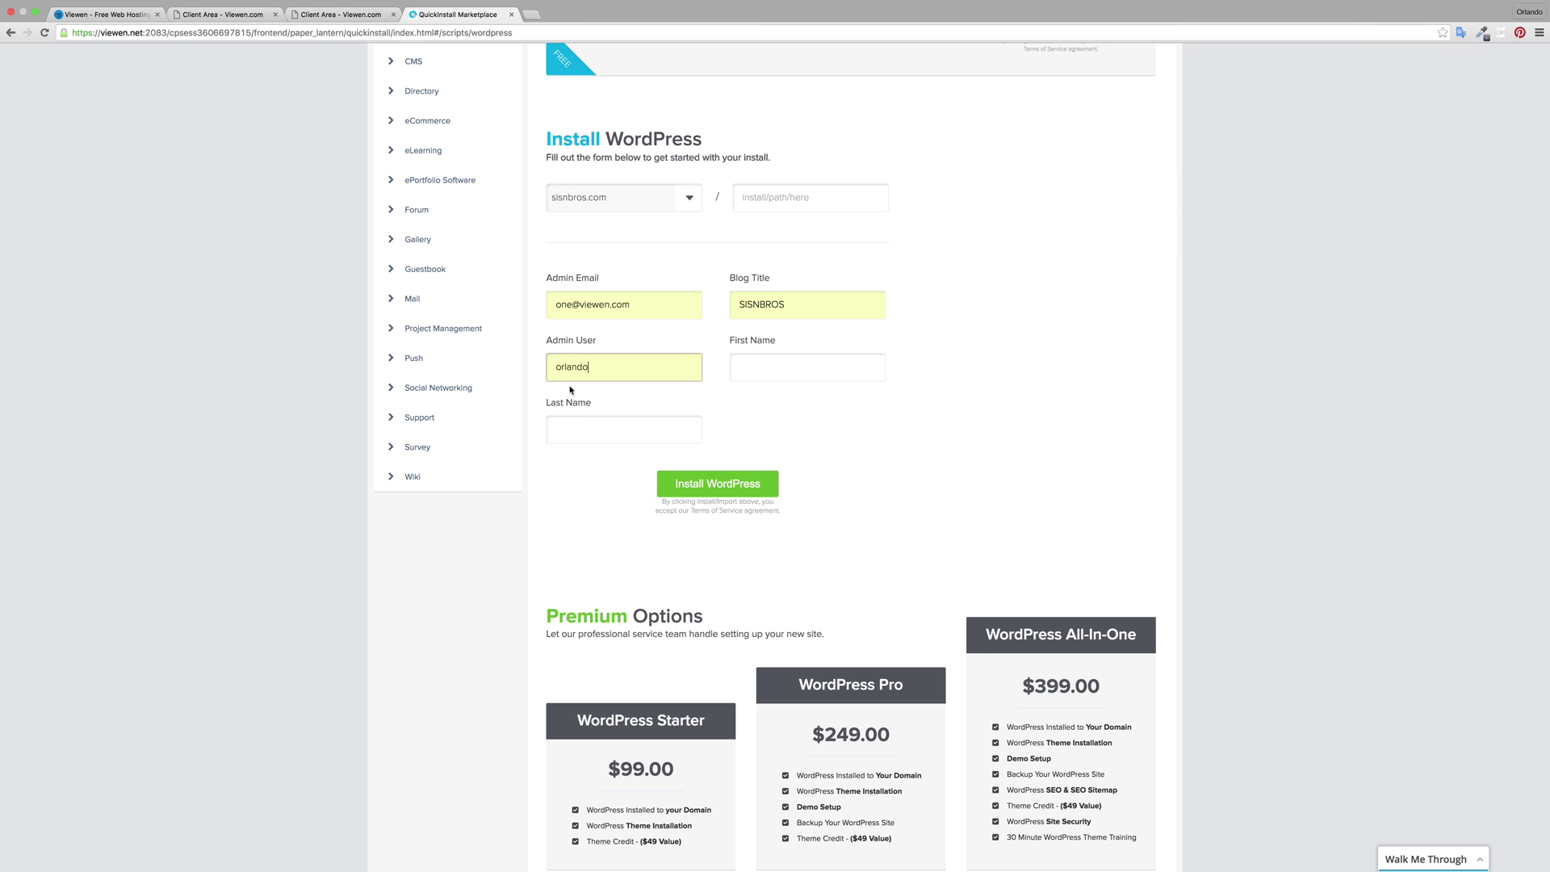
Step: Fill in the admin's first and last name, then start the WordPress installation
left_click(741, 373)
type("orla")
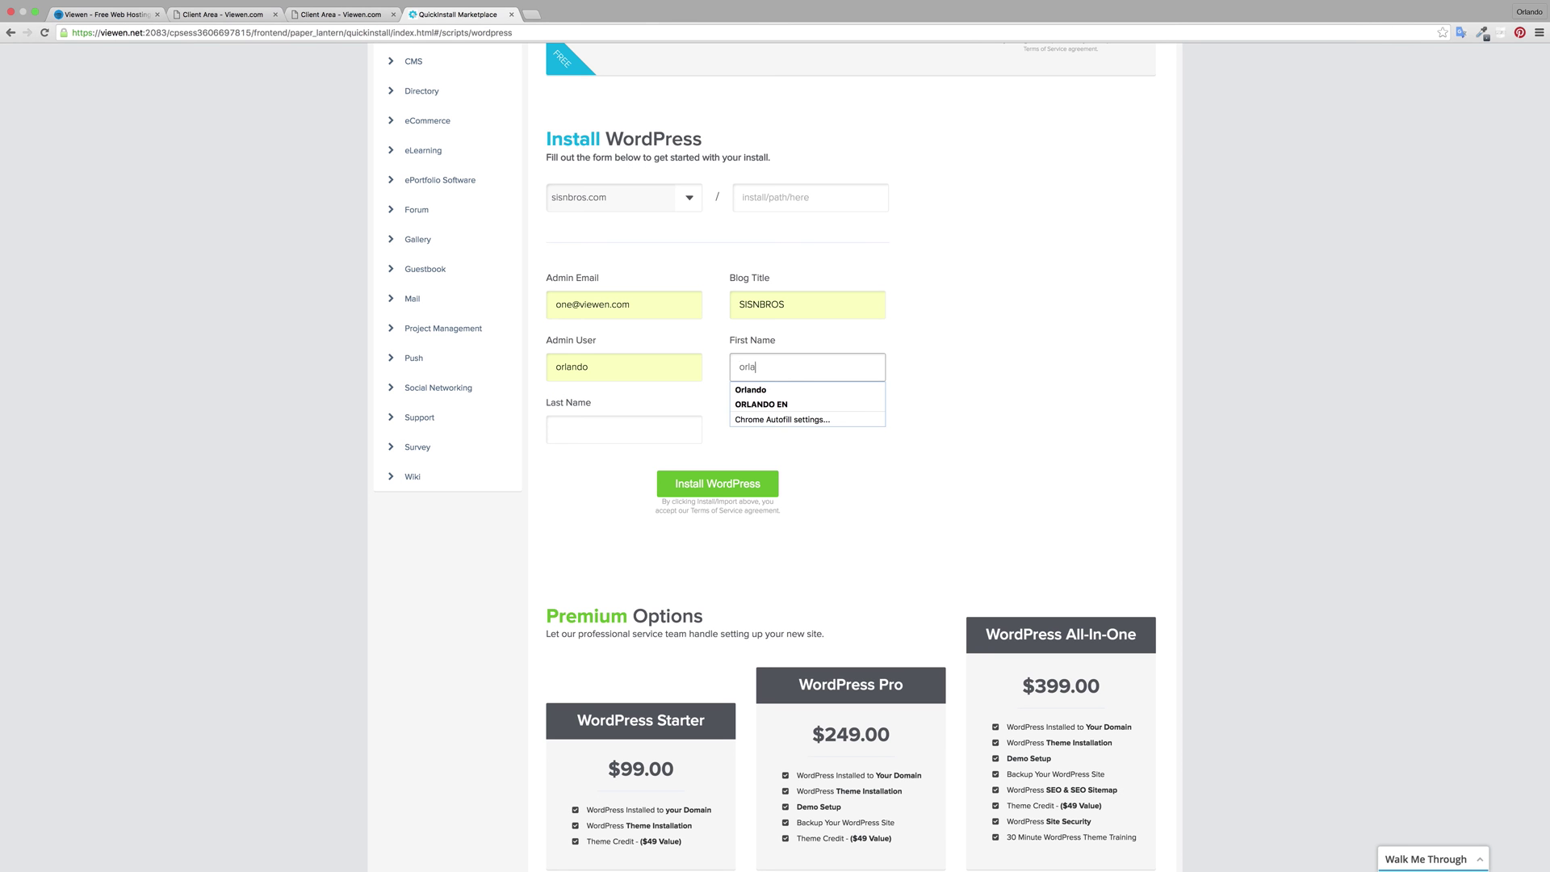
left_click(765, 390)
left_click(666, 428)
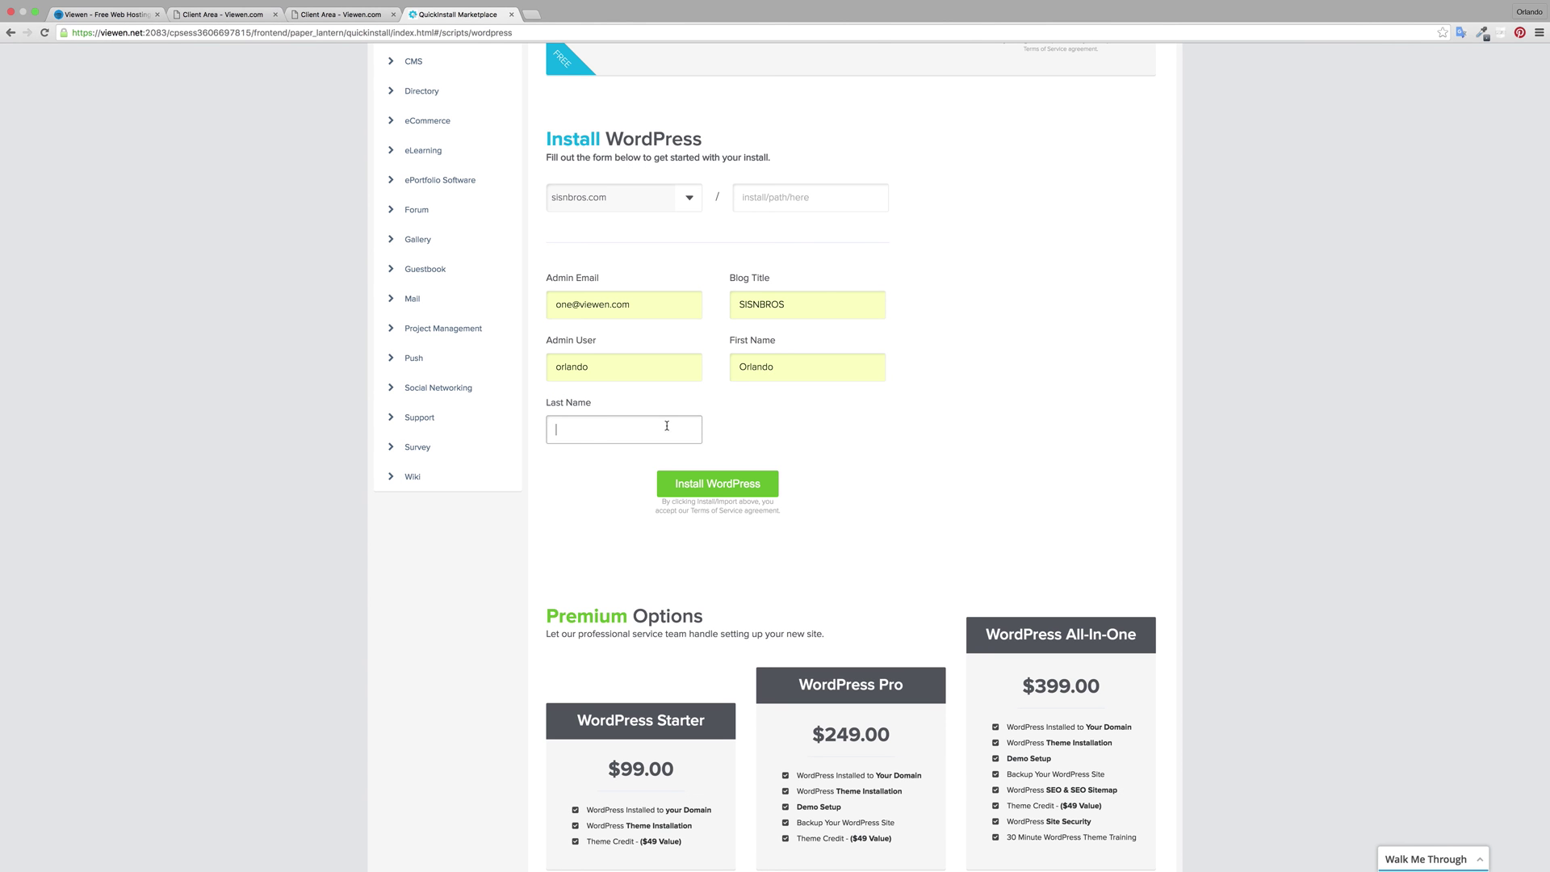
type("Del")
left_click(587, 453)
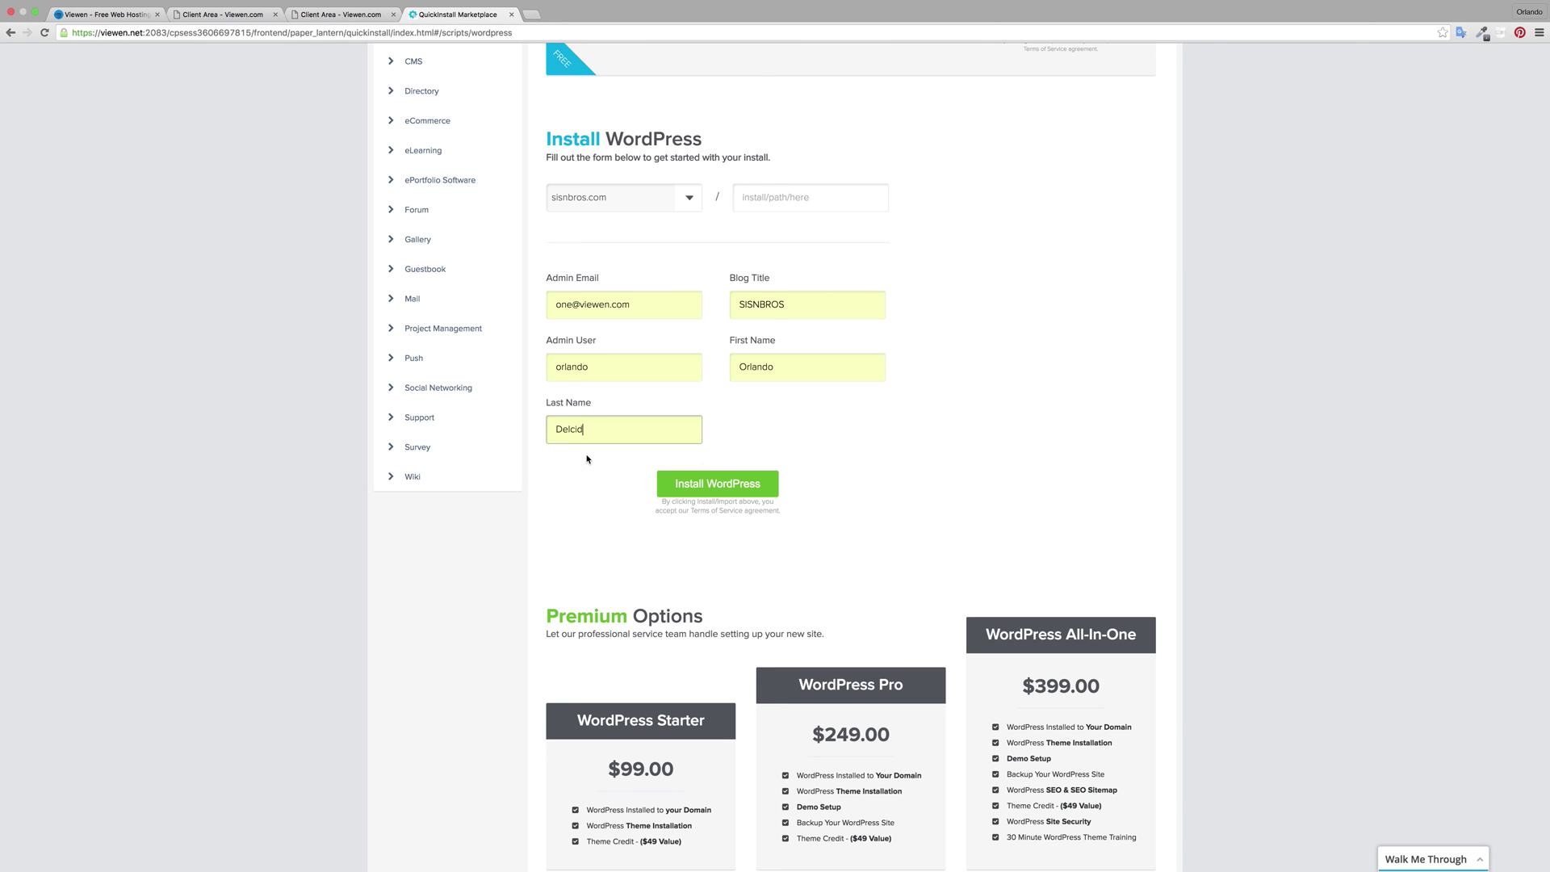
left_click(722, 483)
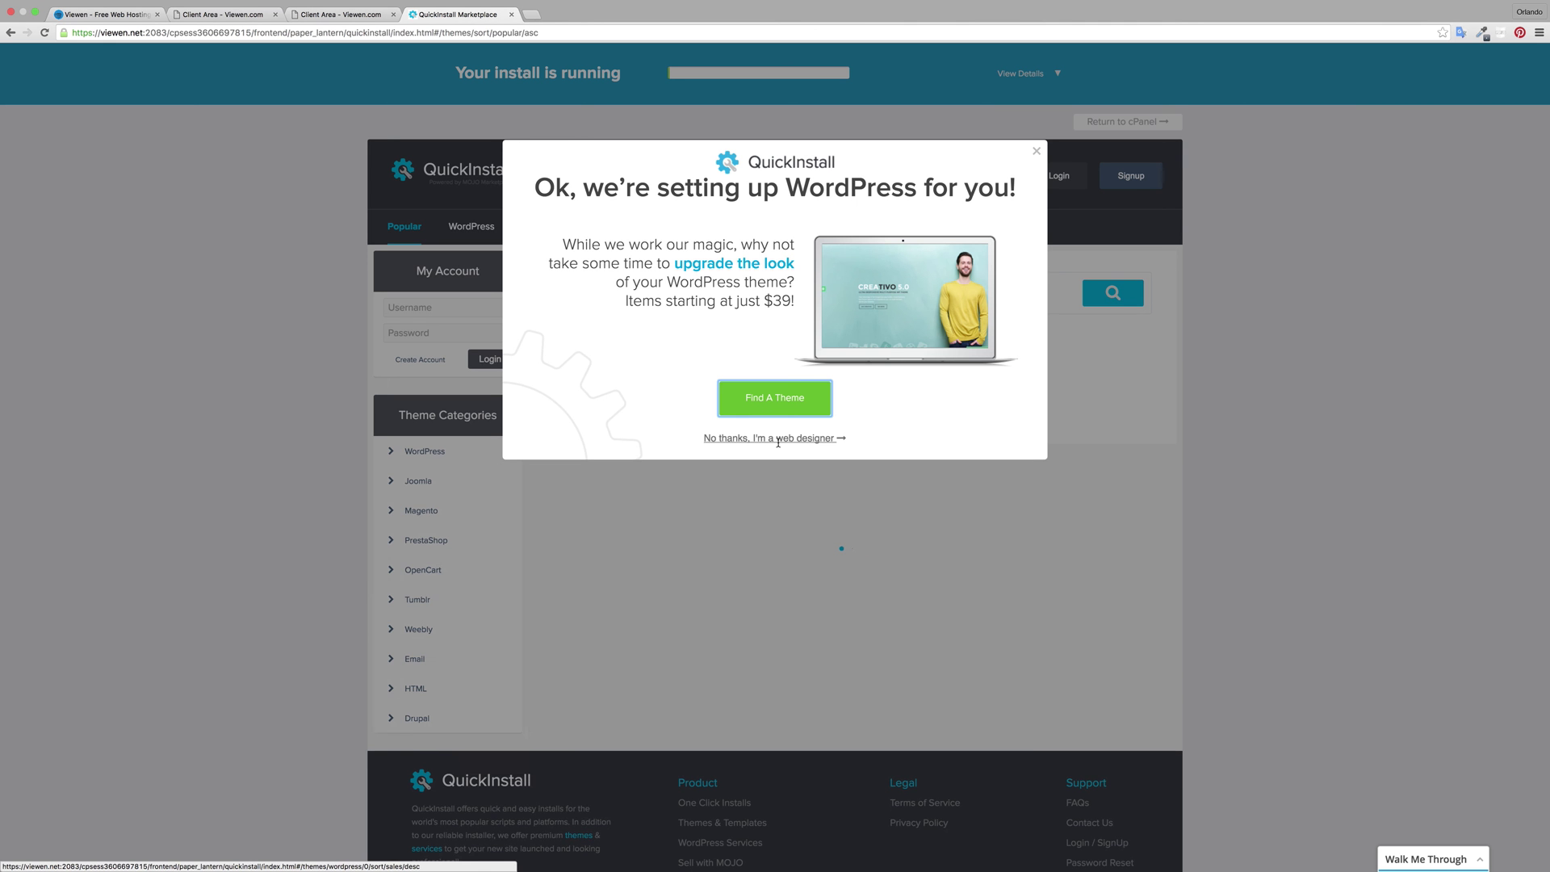
Step: Dismiss the theme upsell and select the generated admin password in View Credentials to copy it
left_click(792, 437)
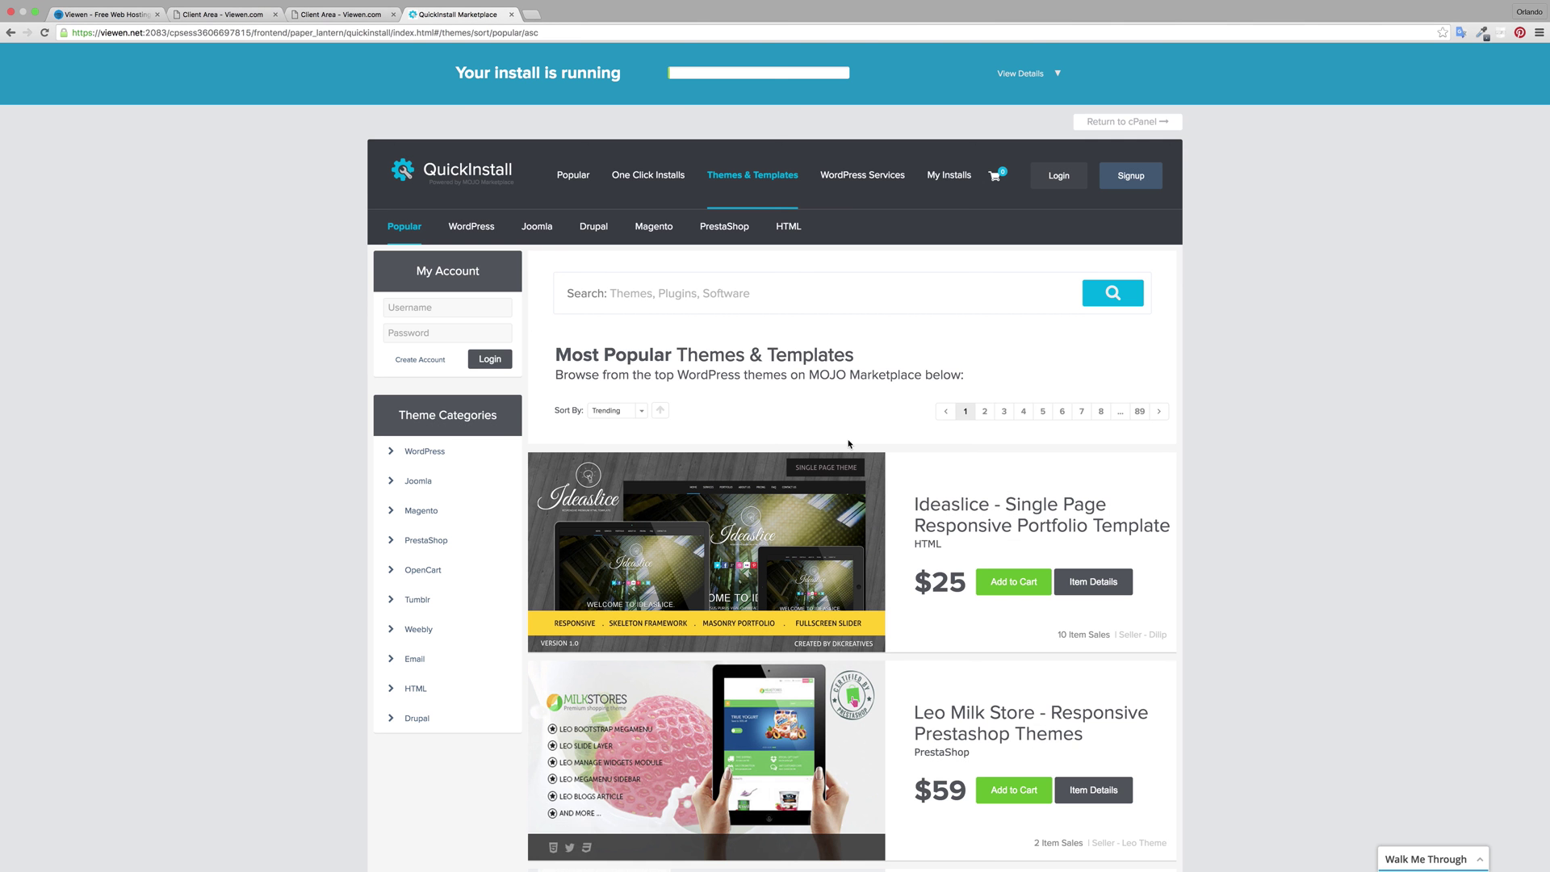
left_click(1059, 74)
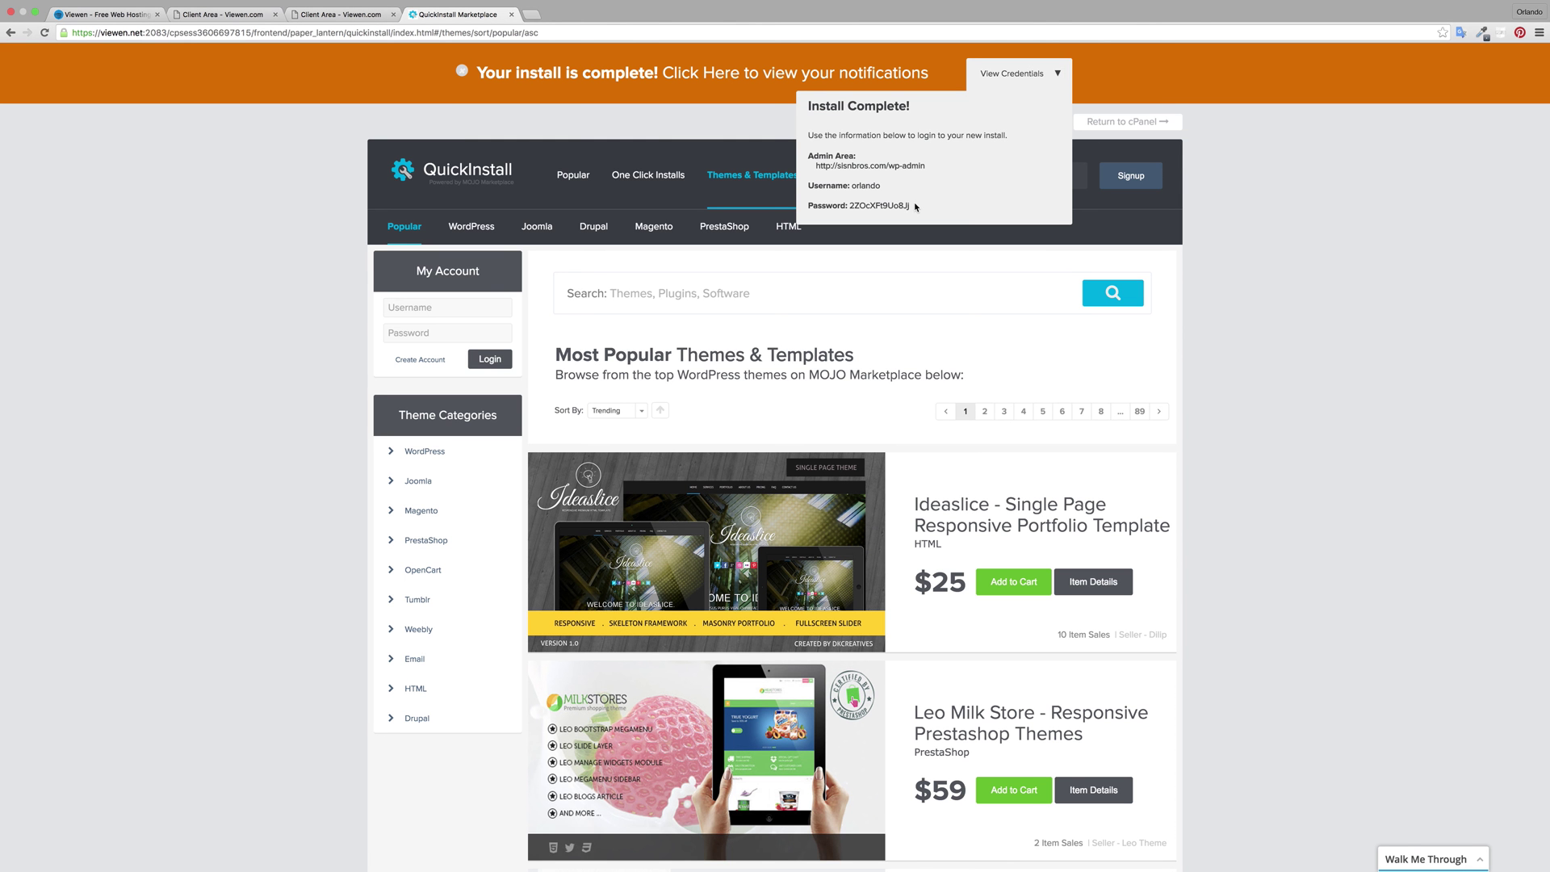
left_click_drag(916, 206, 850, 205)
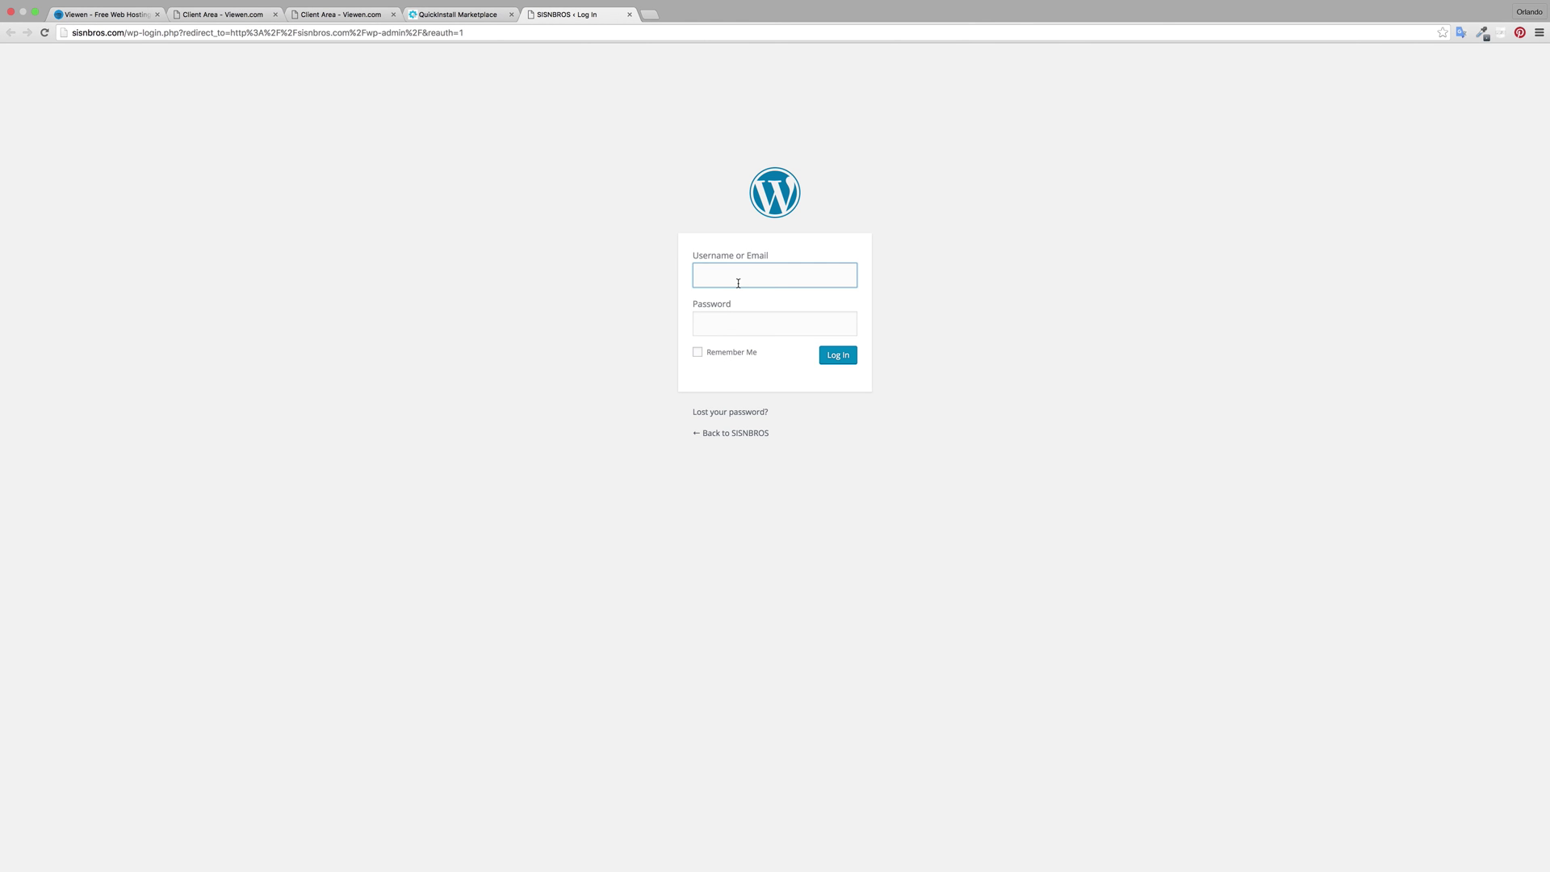
Step: Log in at wp-login with the saved admin username and the pasted generated password
type("or")
left_click(745, 295)
left_click(746, 321)
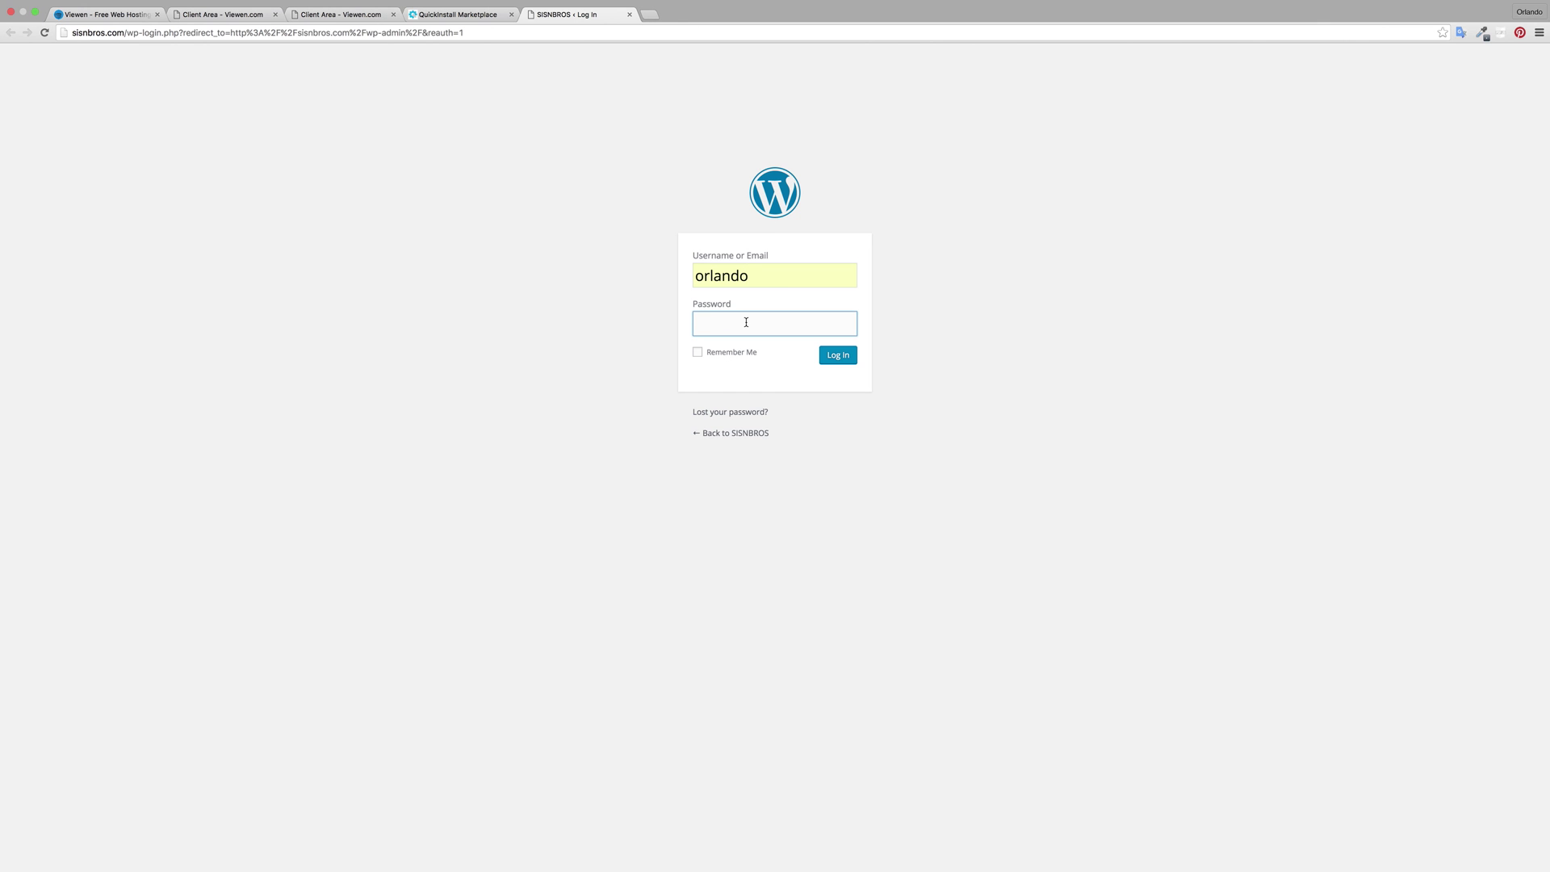
key("super+v")
left_click(825, 356)
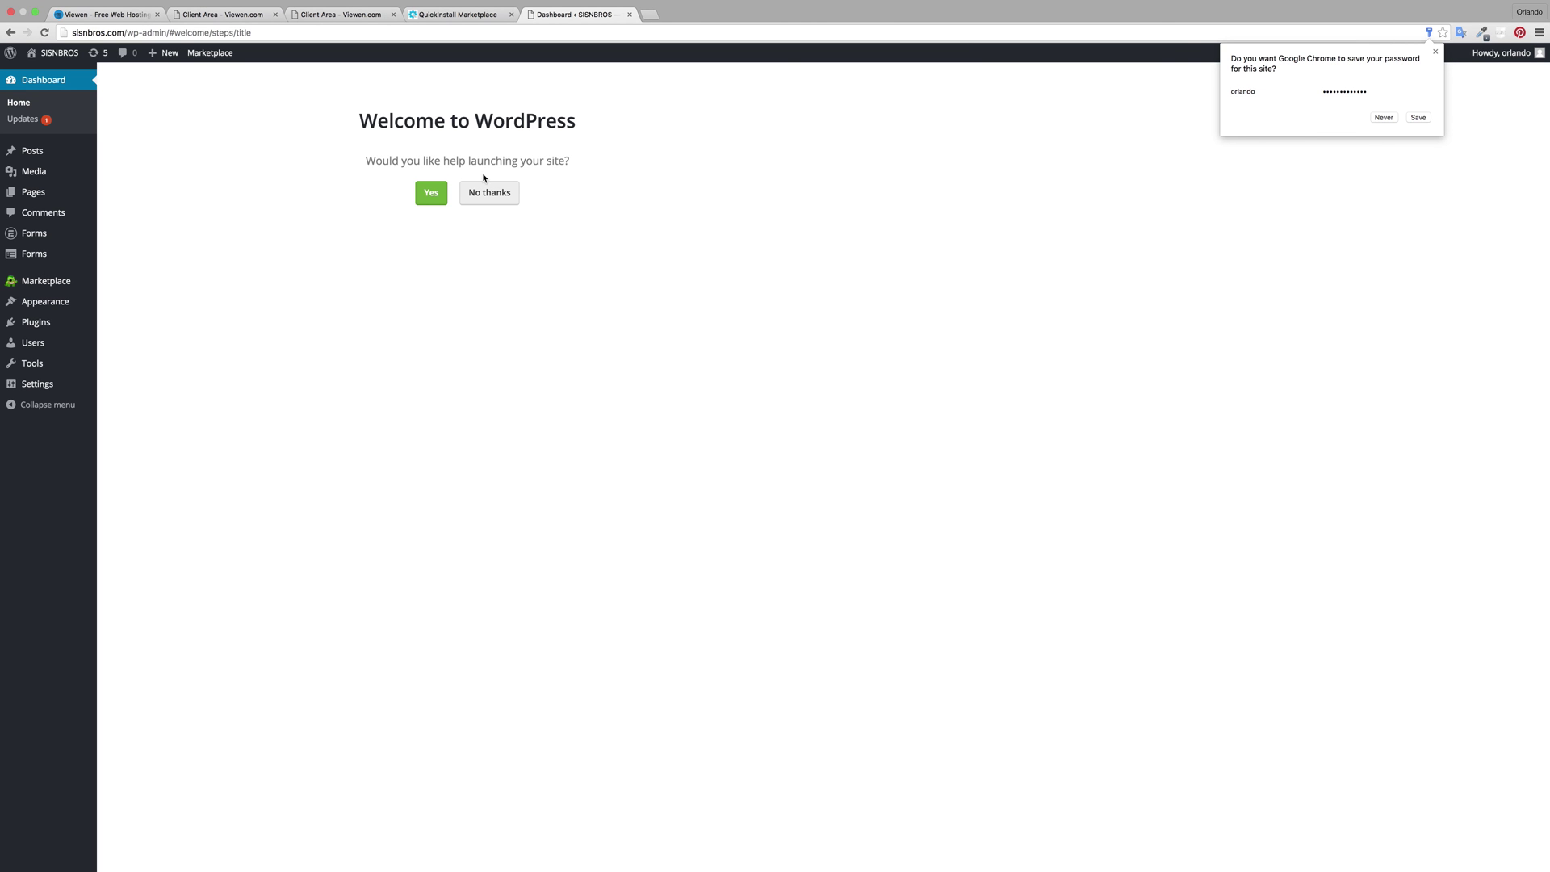
Step: Decline launch help and open the administrator's profile from Users > All Users
left_click(494, 197)
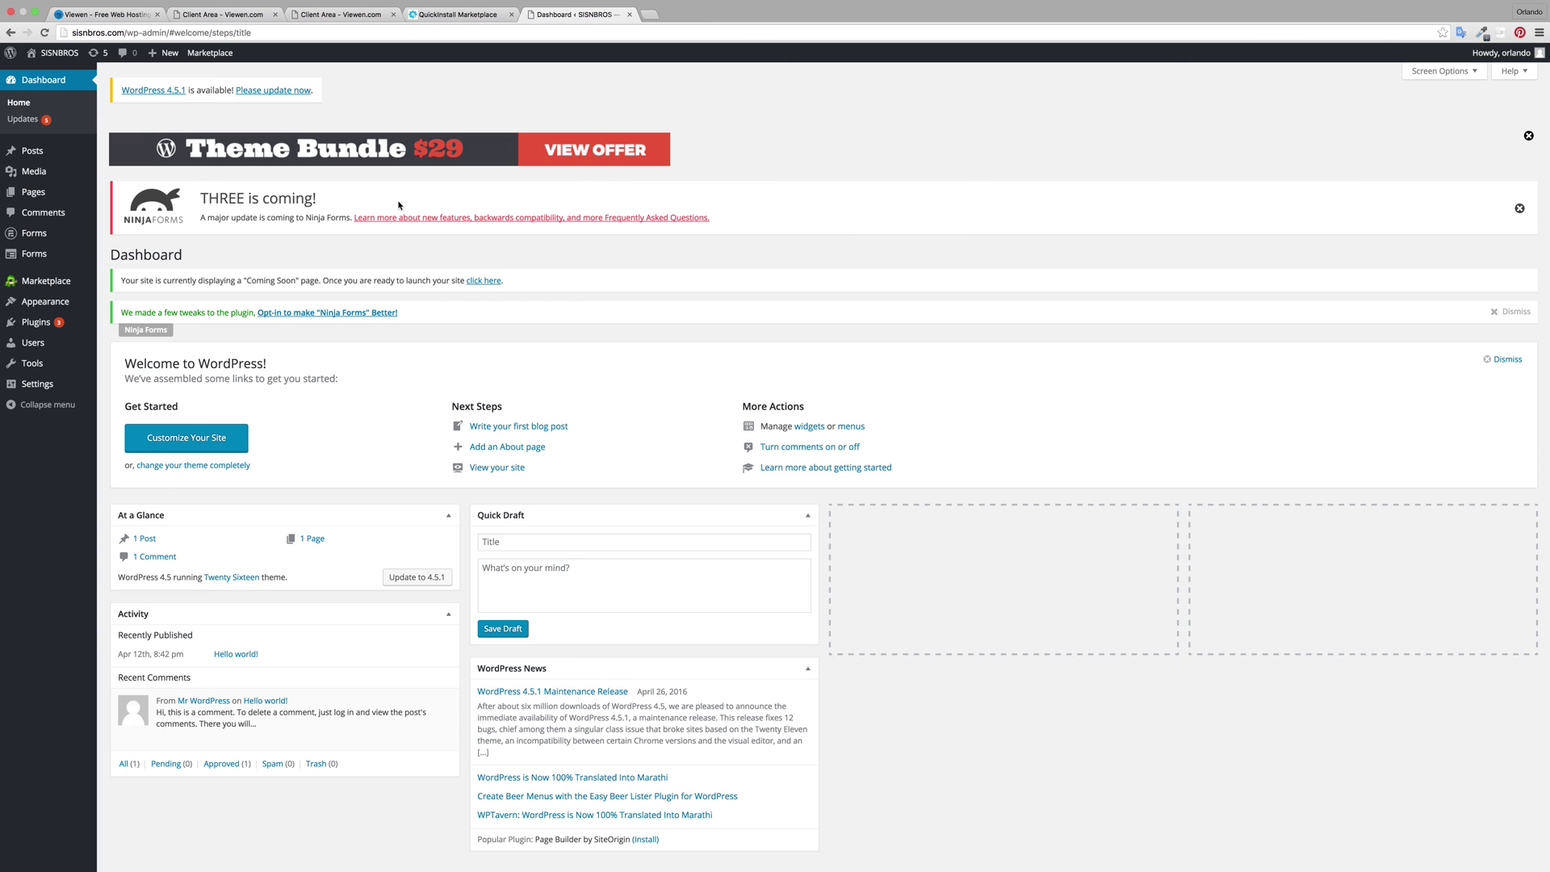
mouse_move(30, 346)
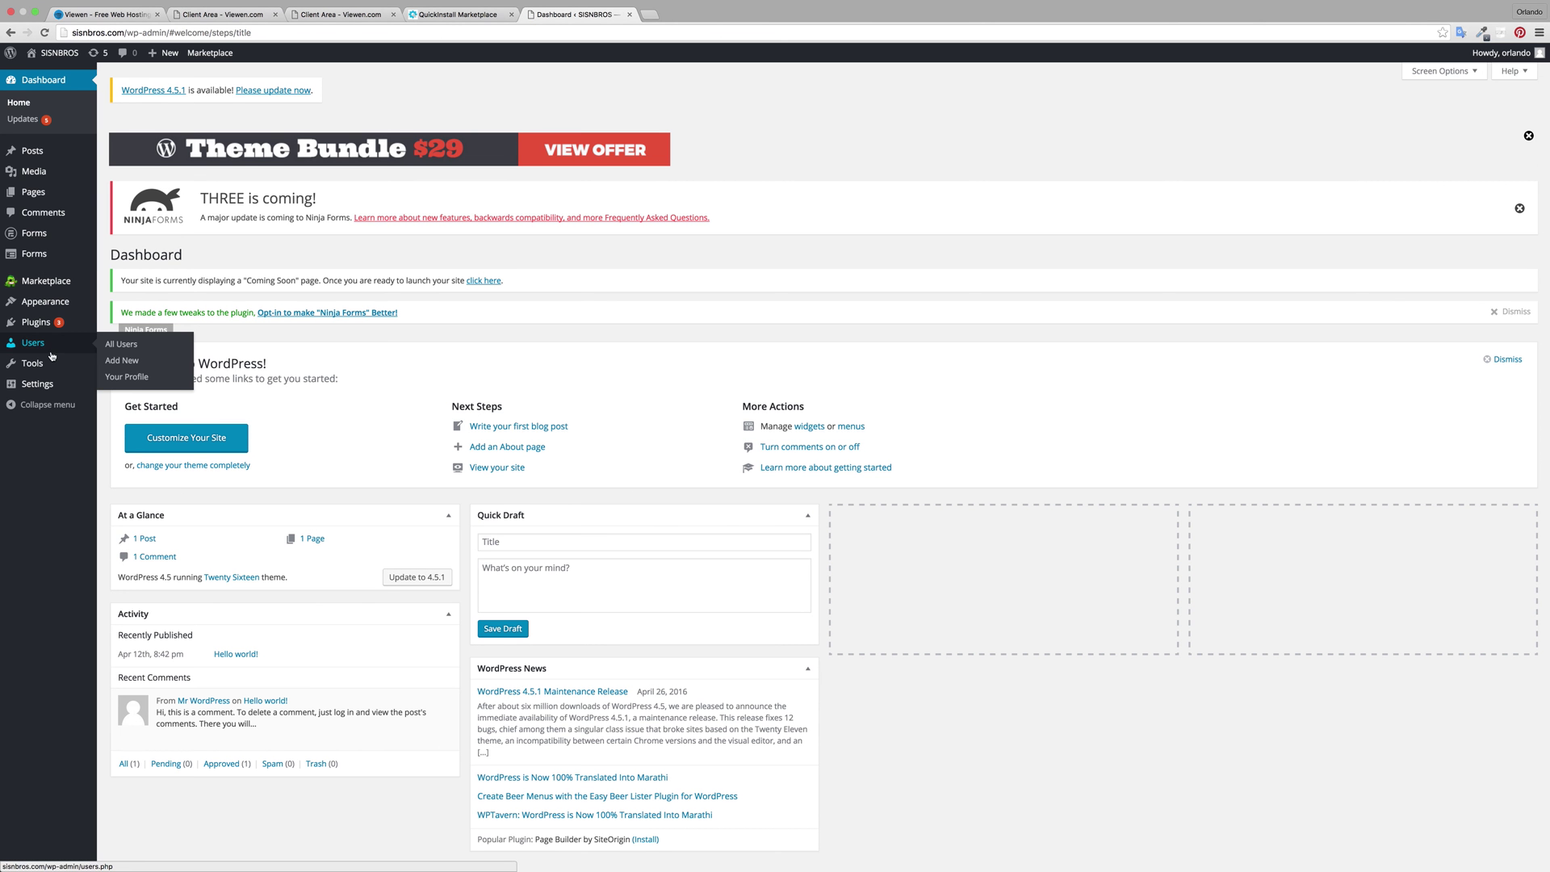
left_click(33, 344)
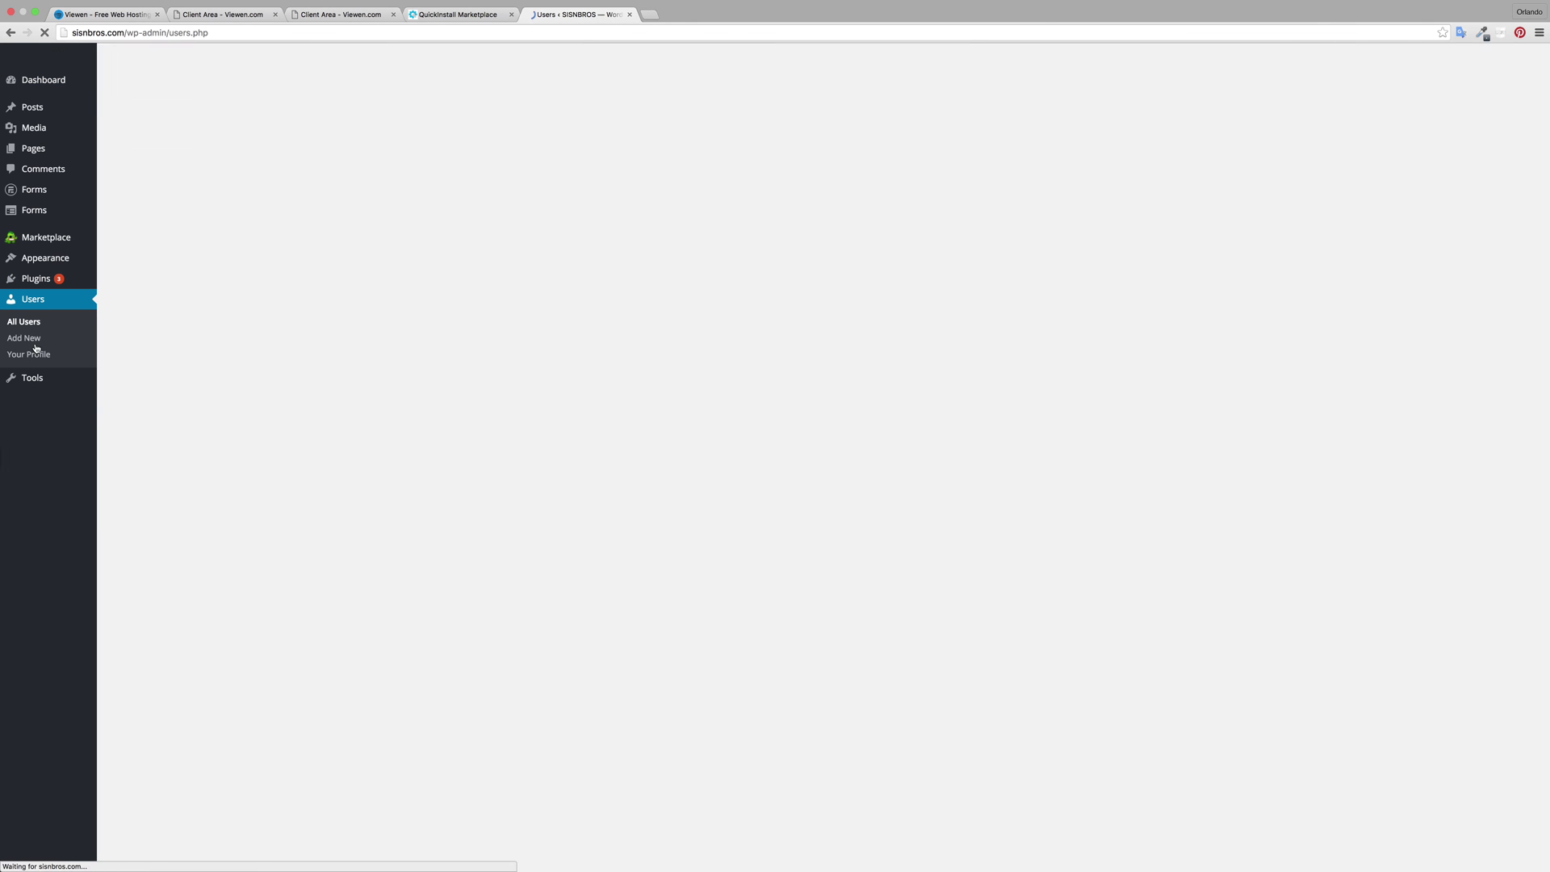
left_click(171, 368)
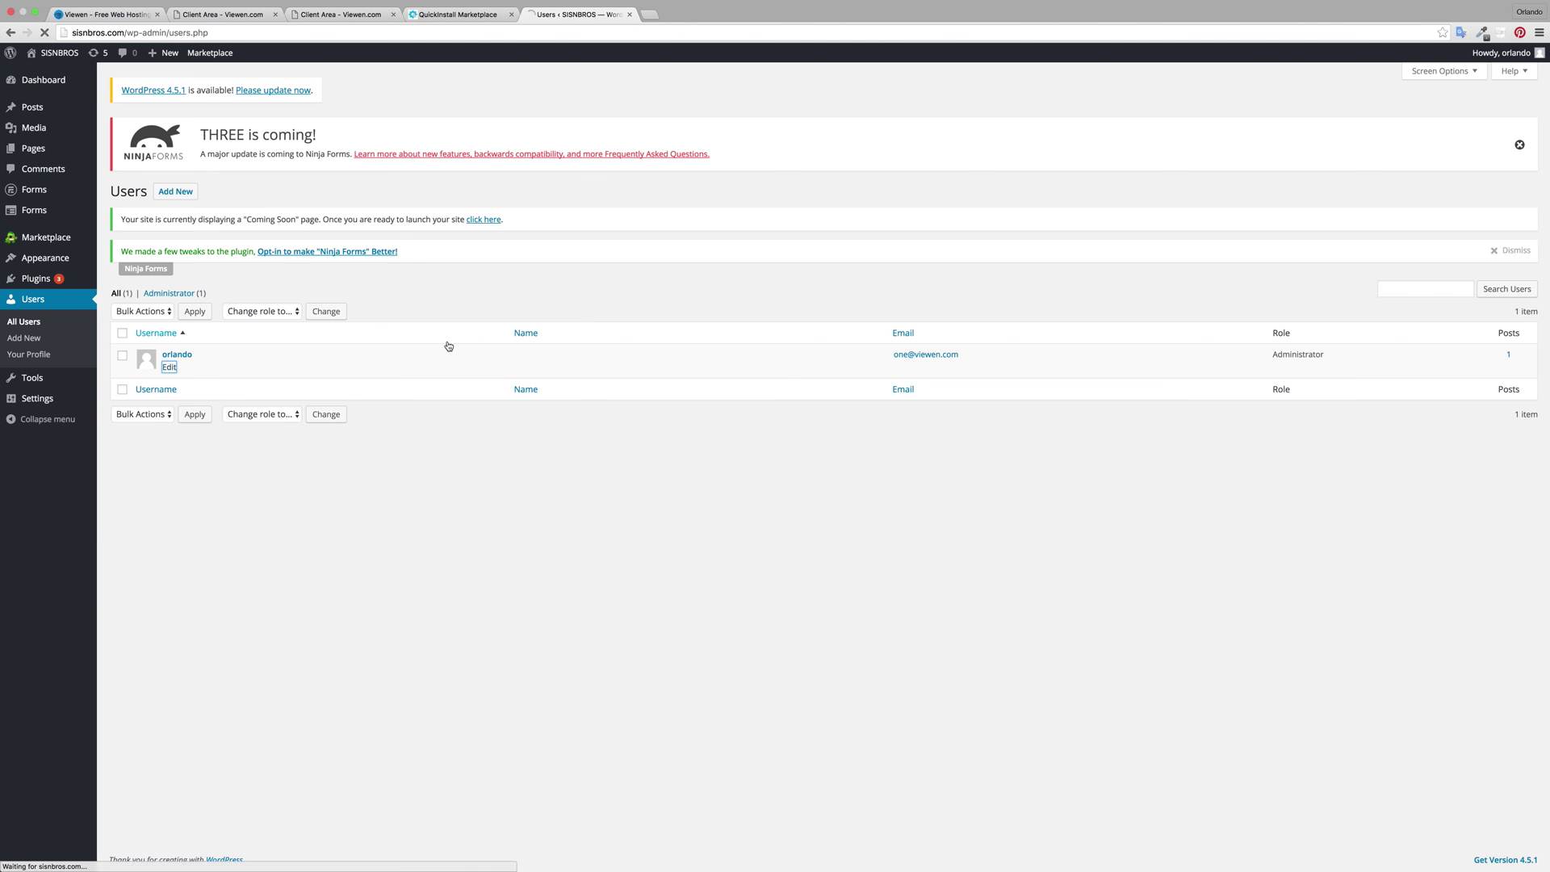
Step: Replace the admin password with a new weak one, confirm its use, and update the profile
scroll(483, 449, "down", 10)
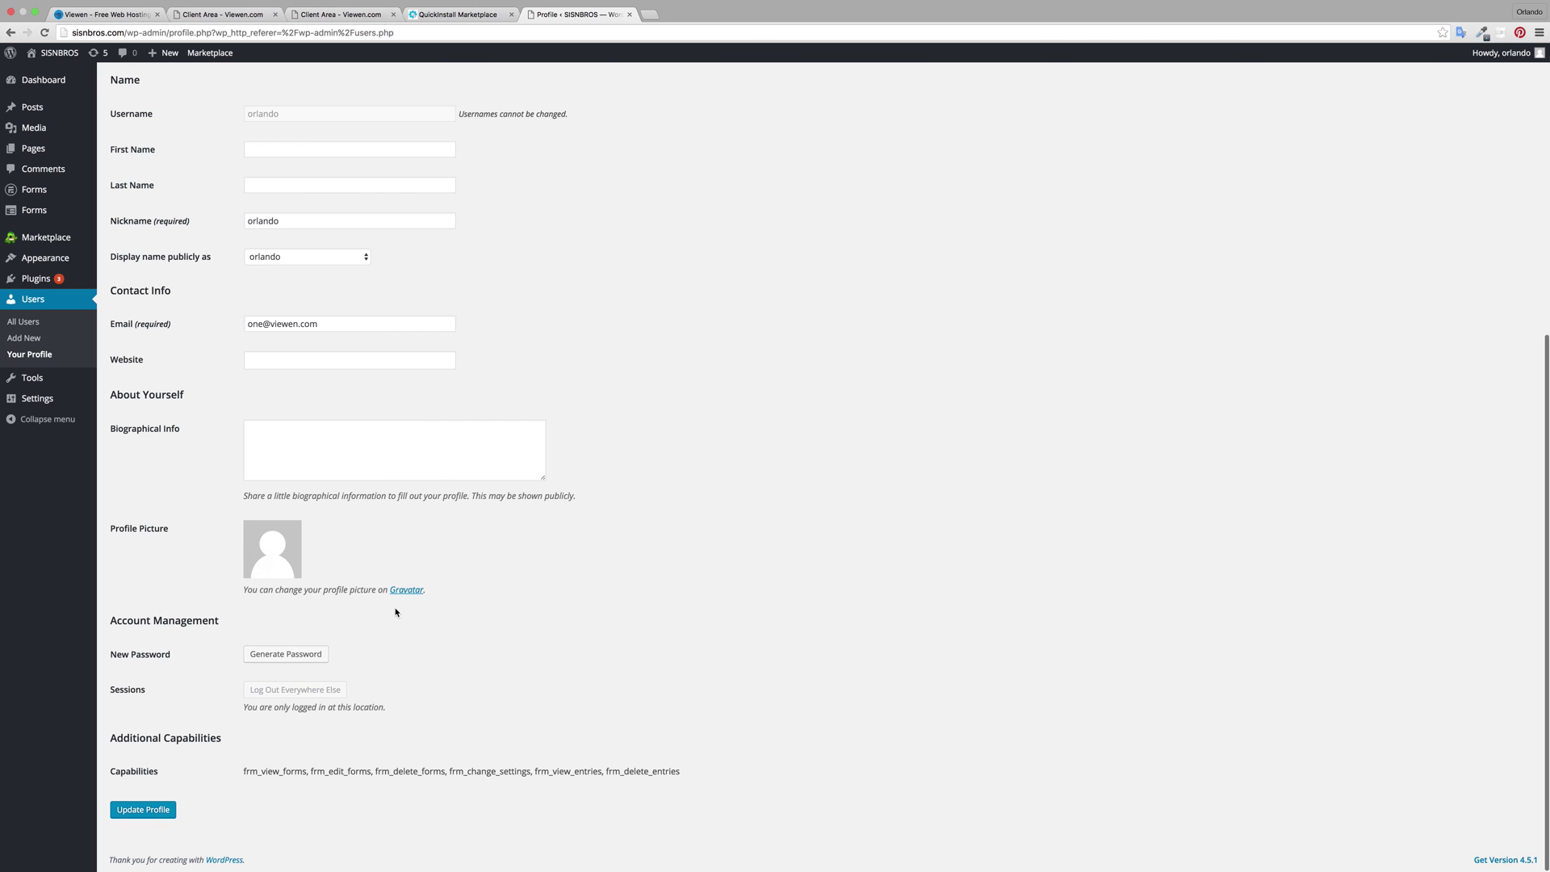
left_click(278, 654)
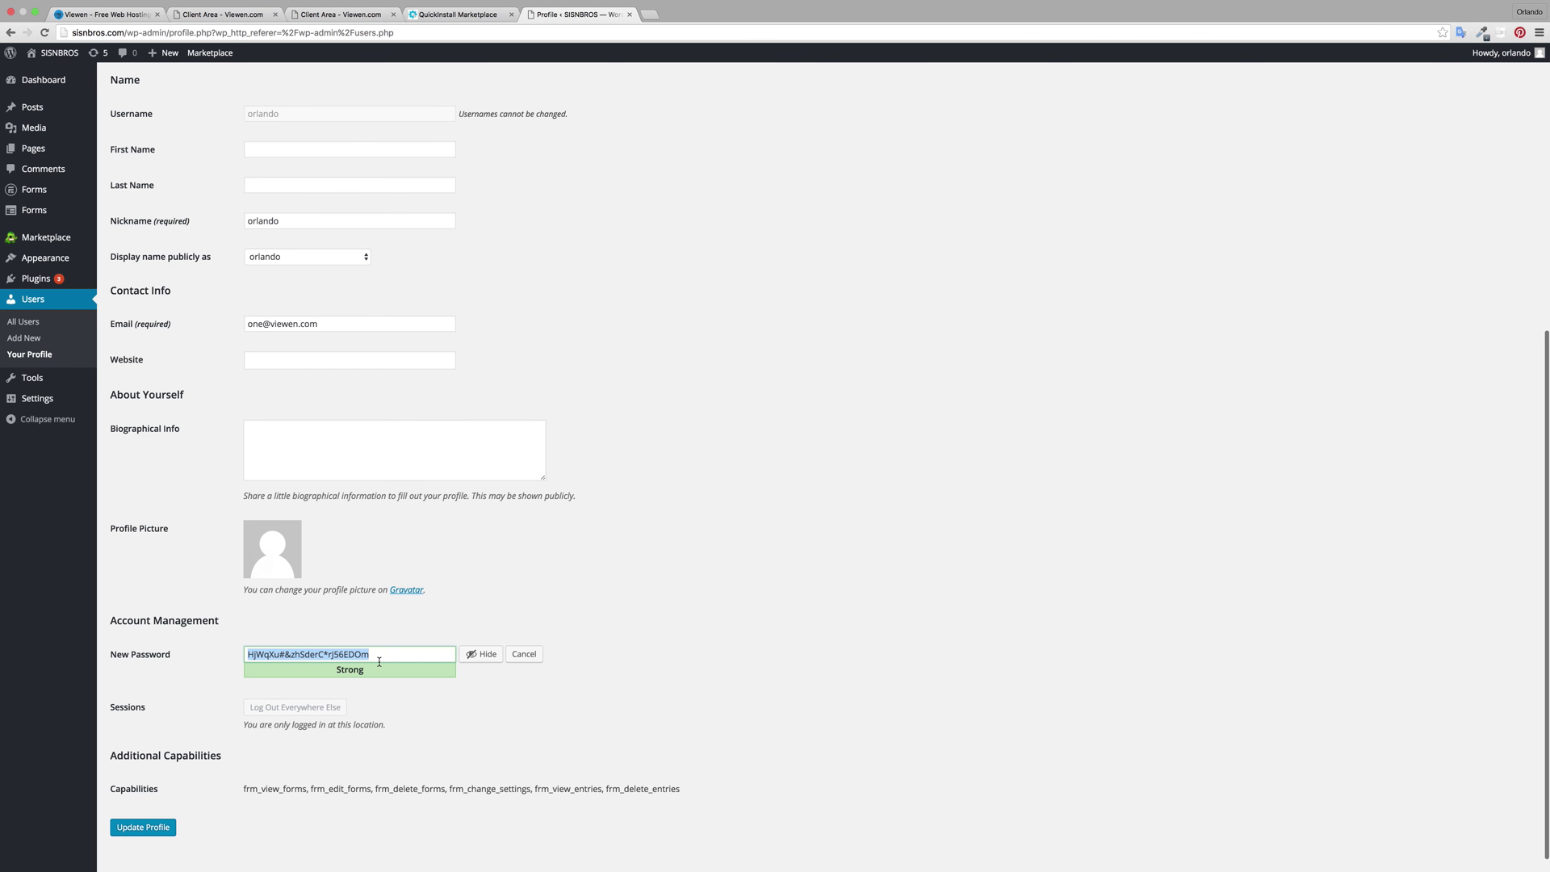
left_click(476, 654)
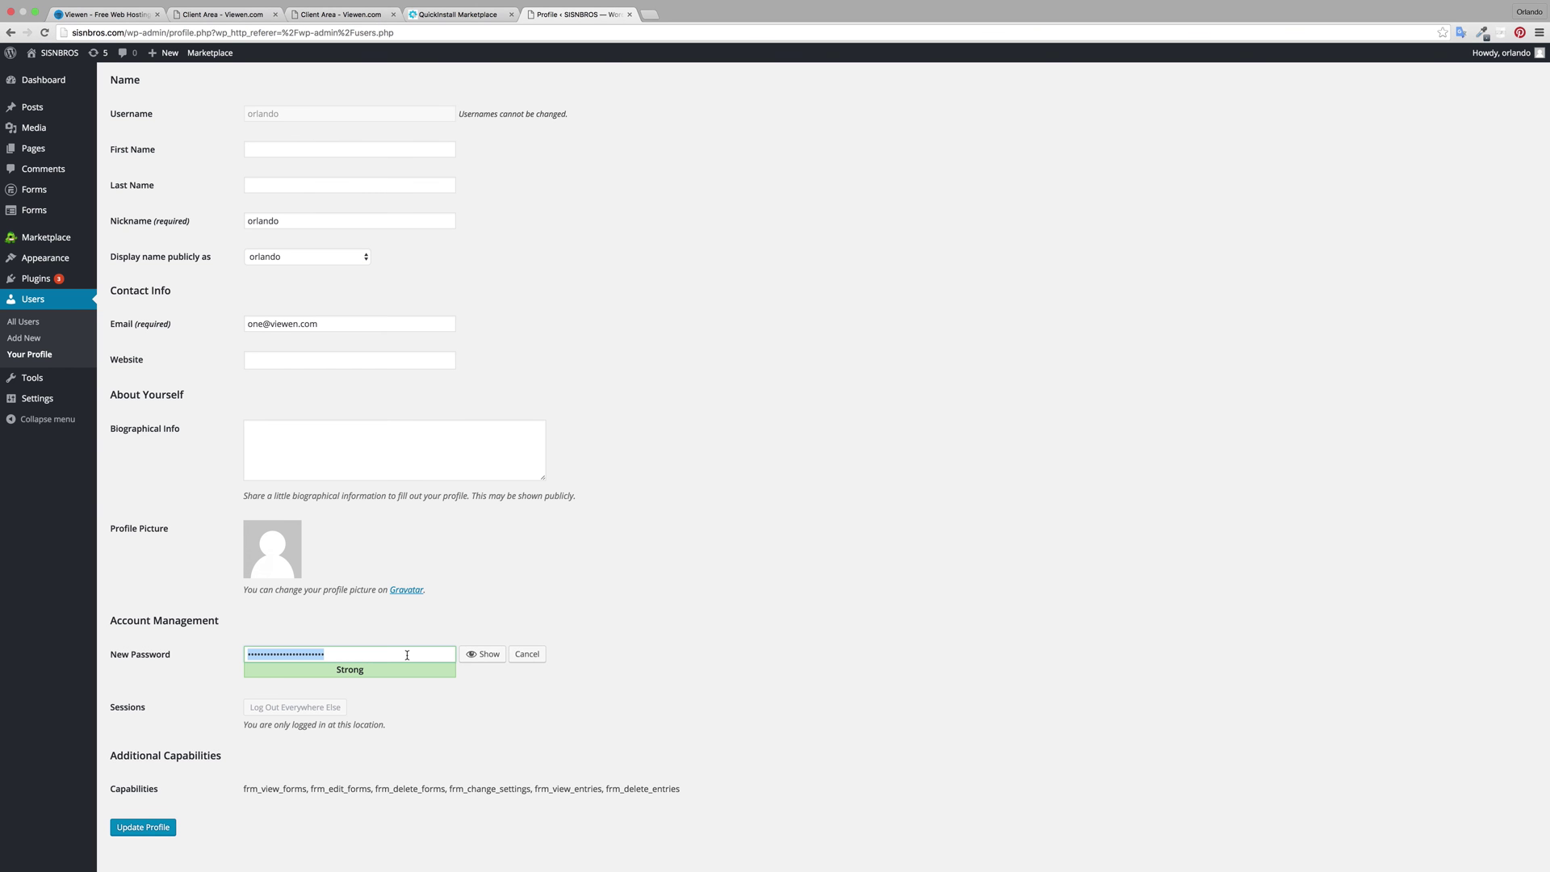
type("1234567890")
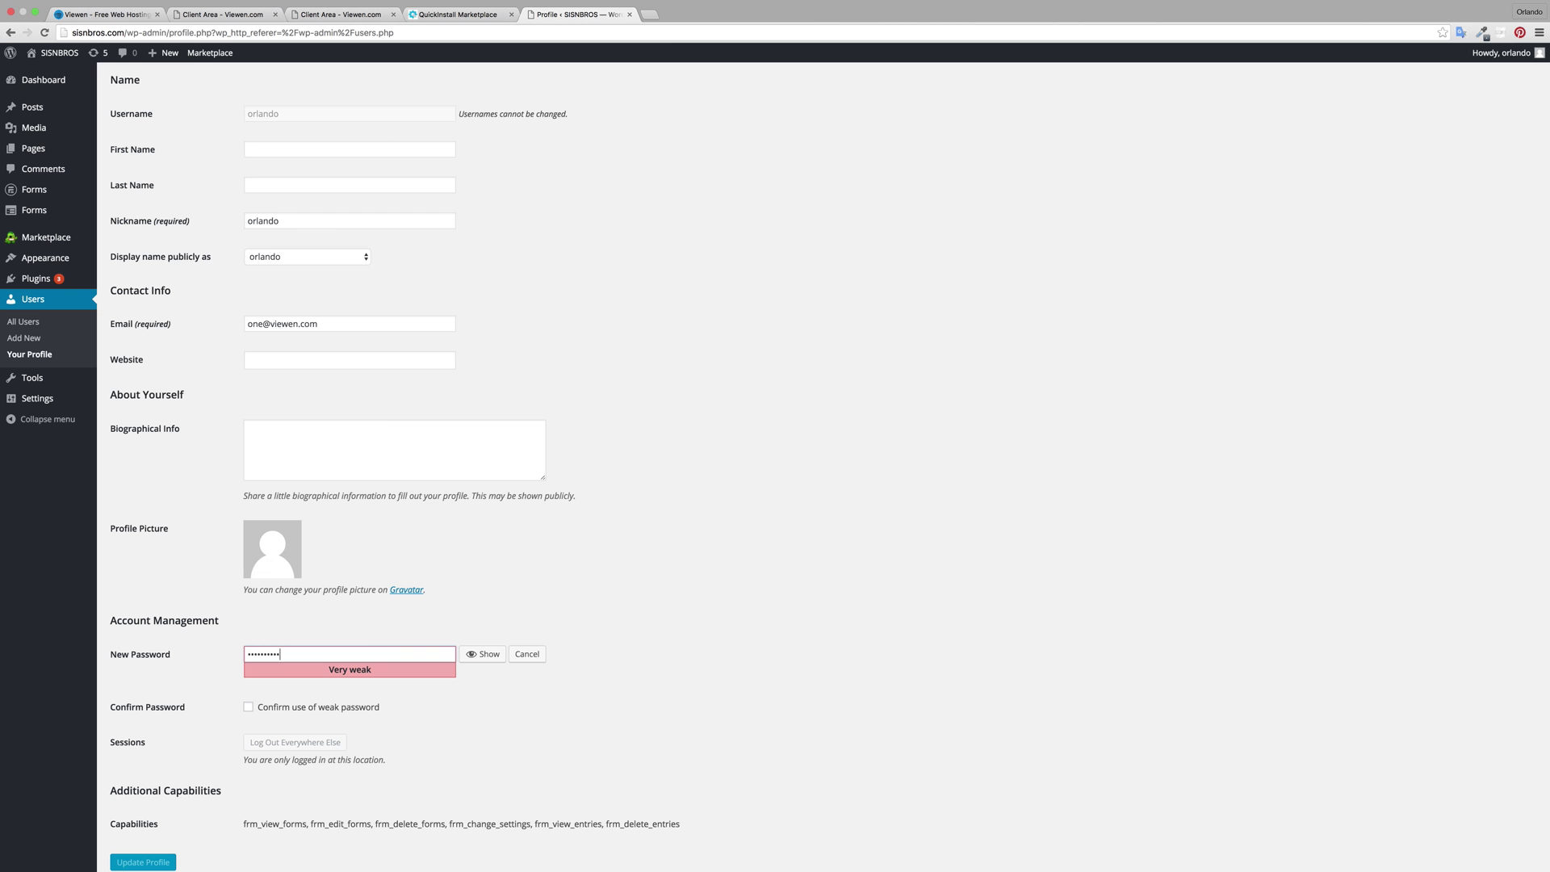
left_click(249, 707)
key("Return")
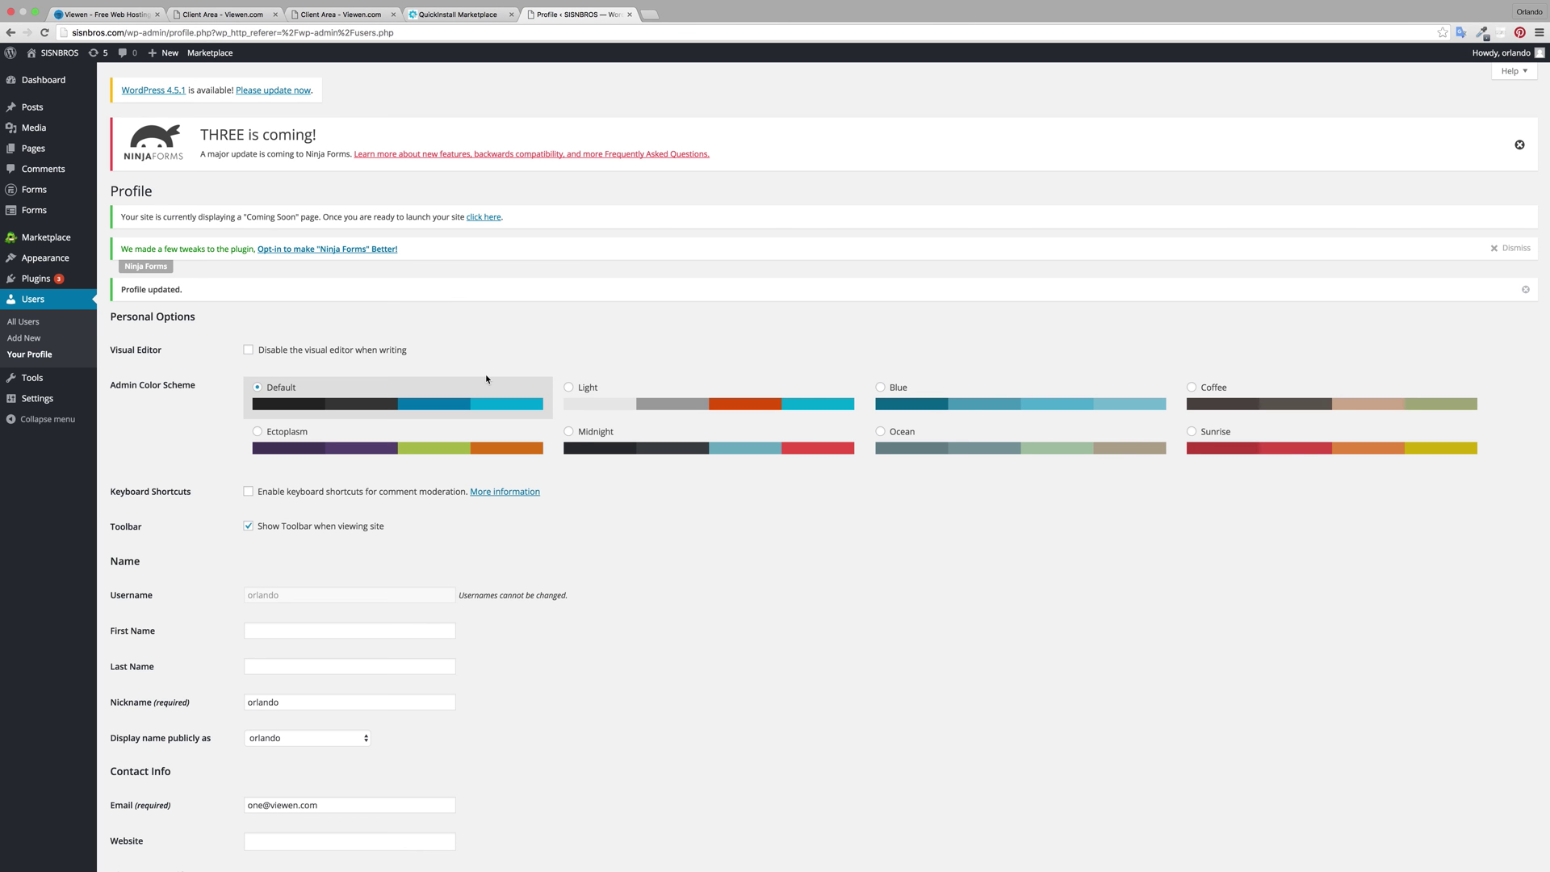
Step: Open Appearance > Themes, open a new browser tab, and return to the Themes admin tab
left_click(46, 261)
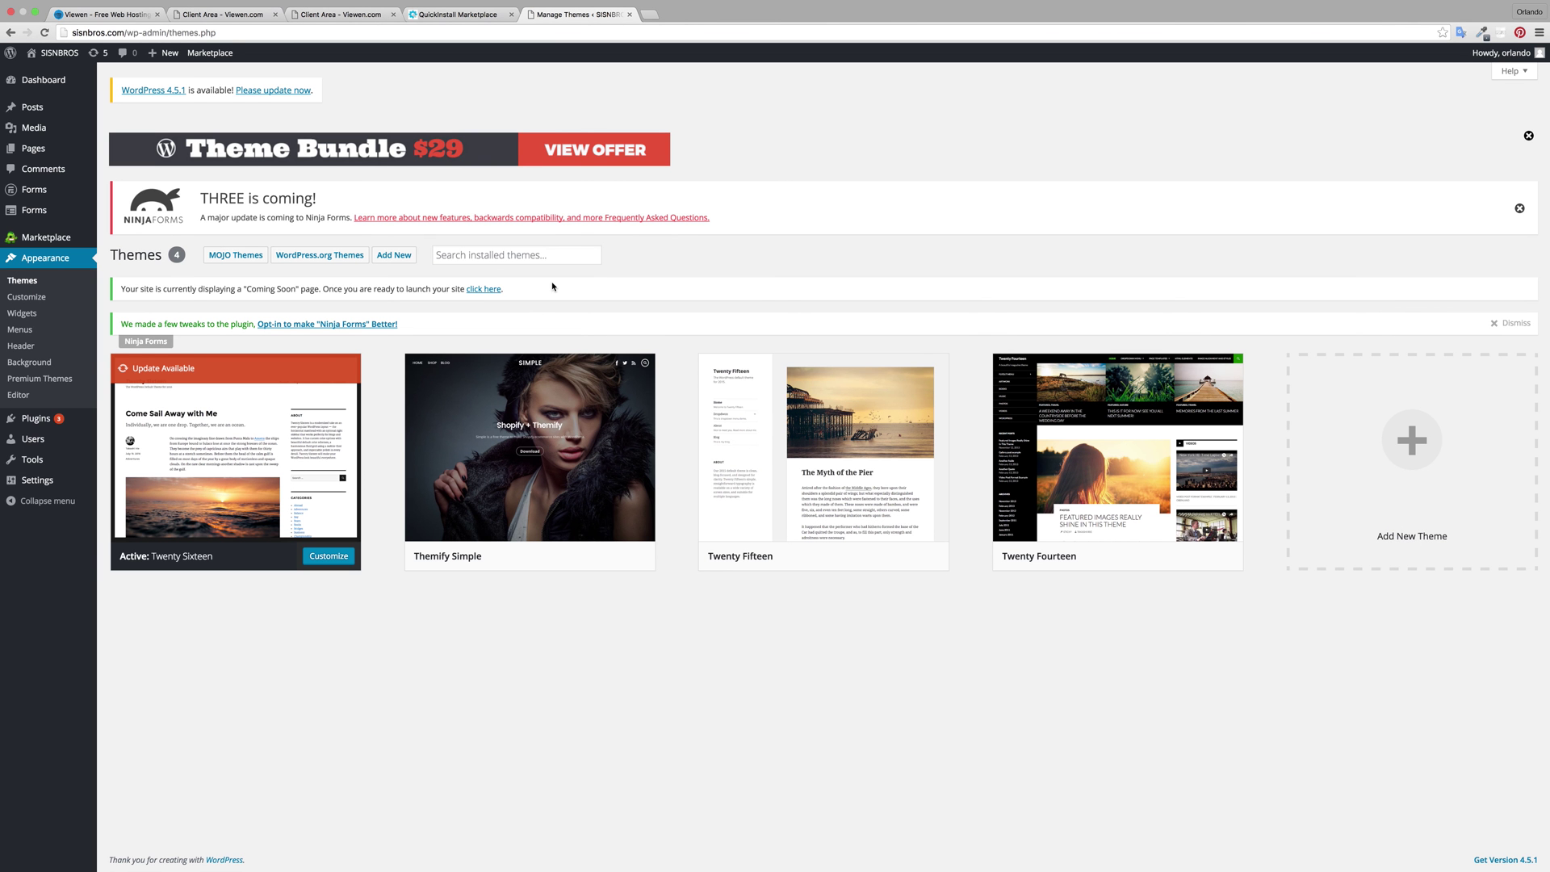
left_click(648, 15)
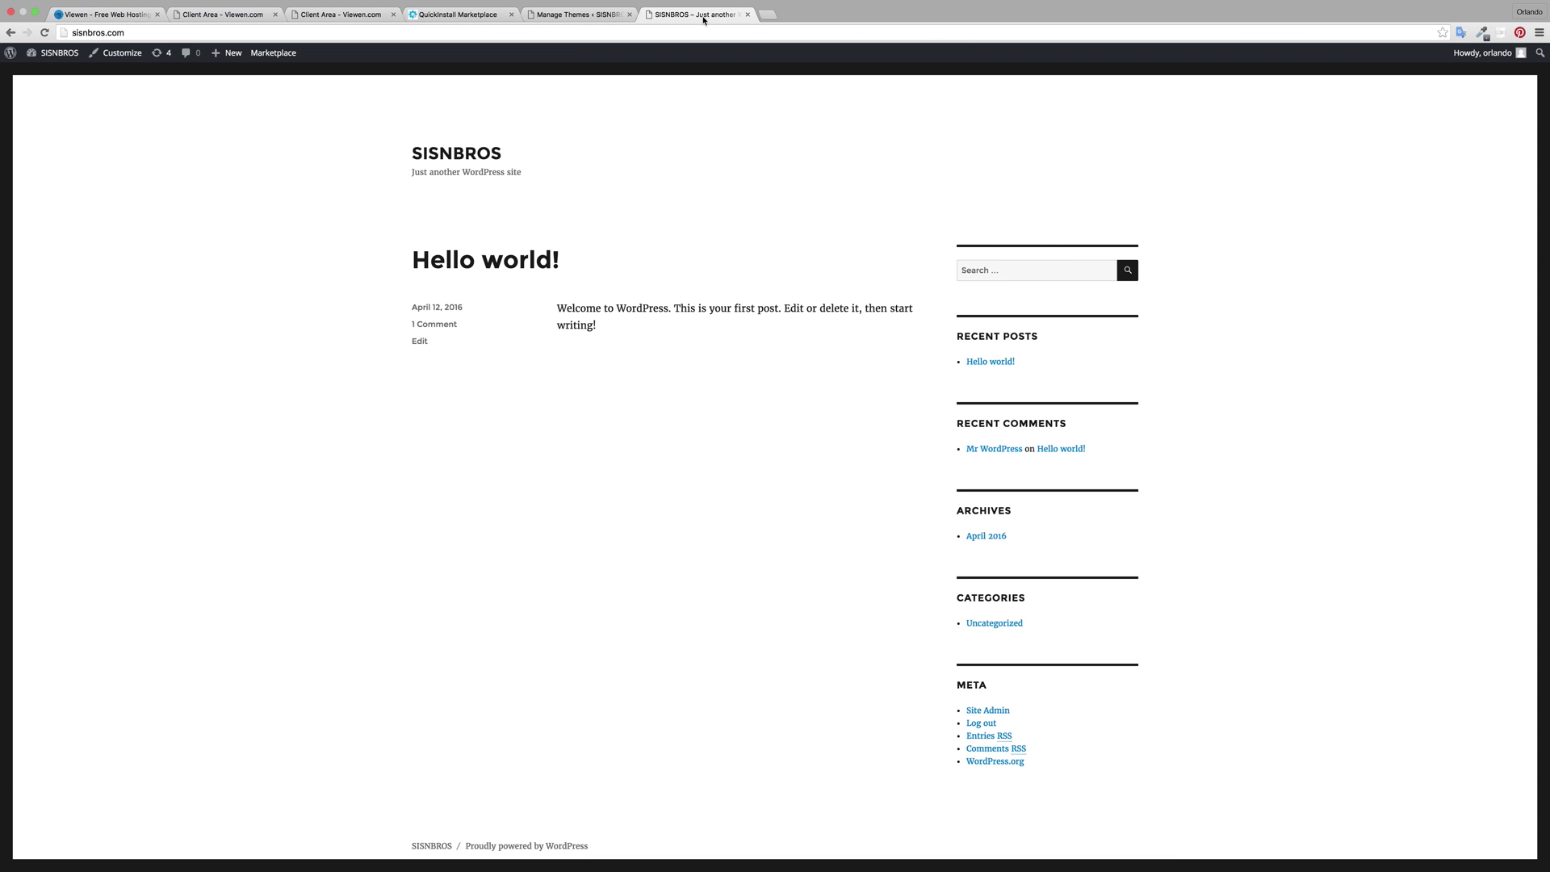
left_click(578, 15)
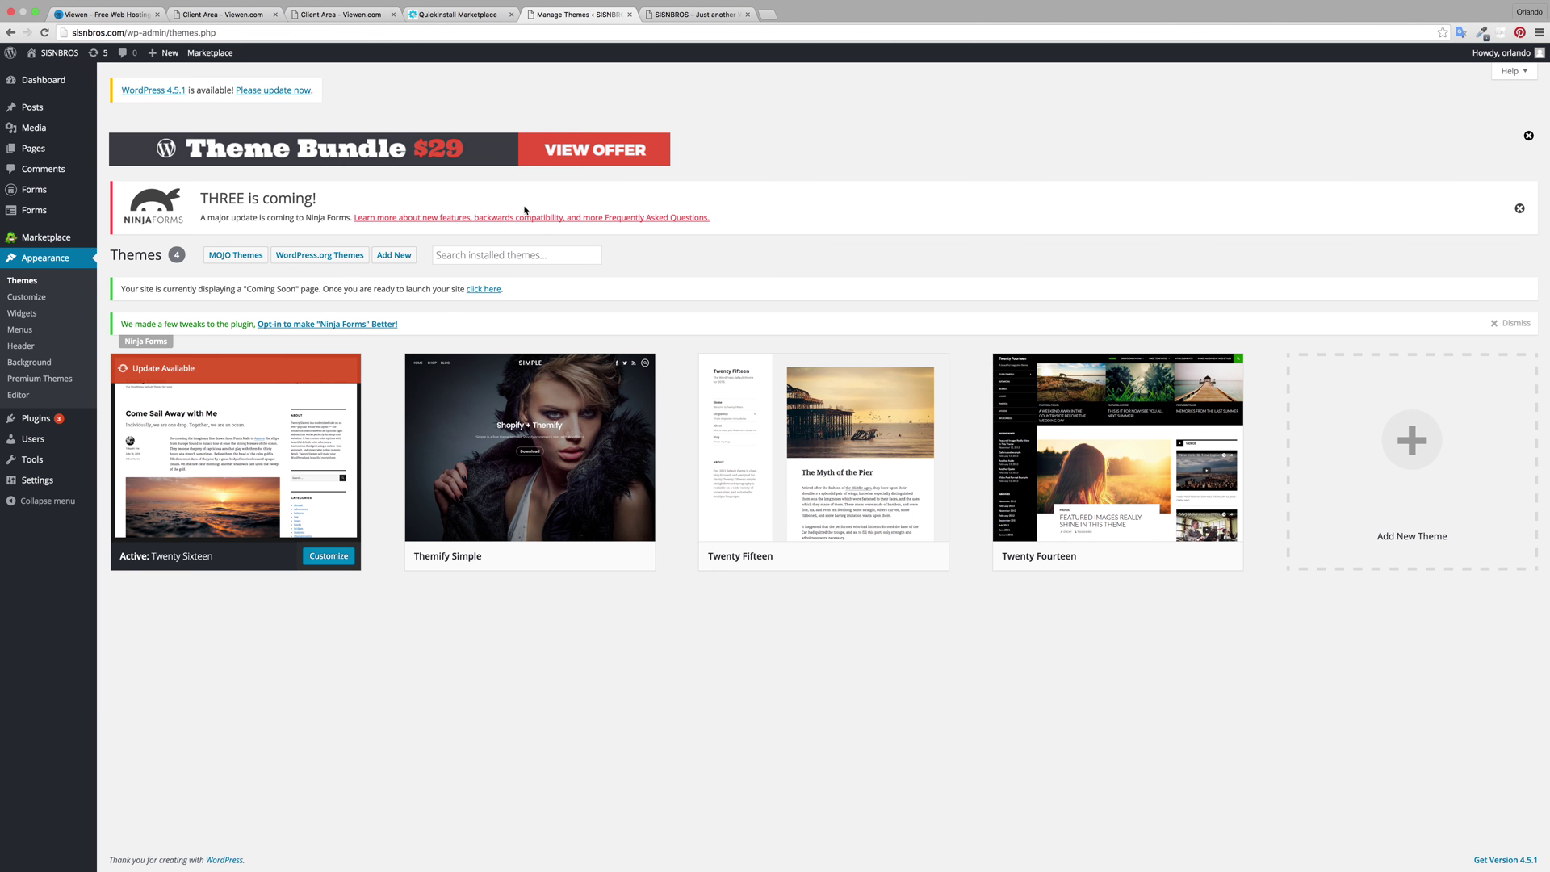
mouse_move(552, 486)
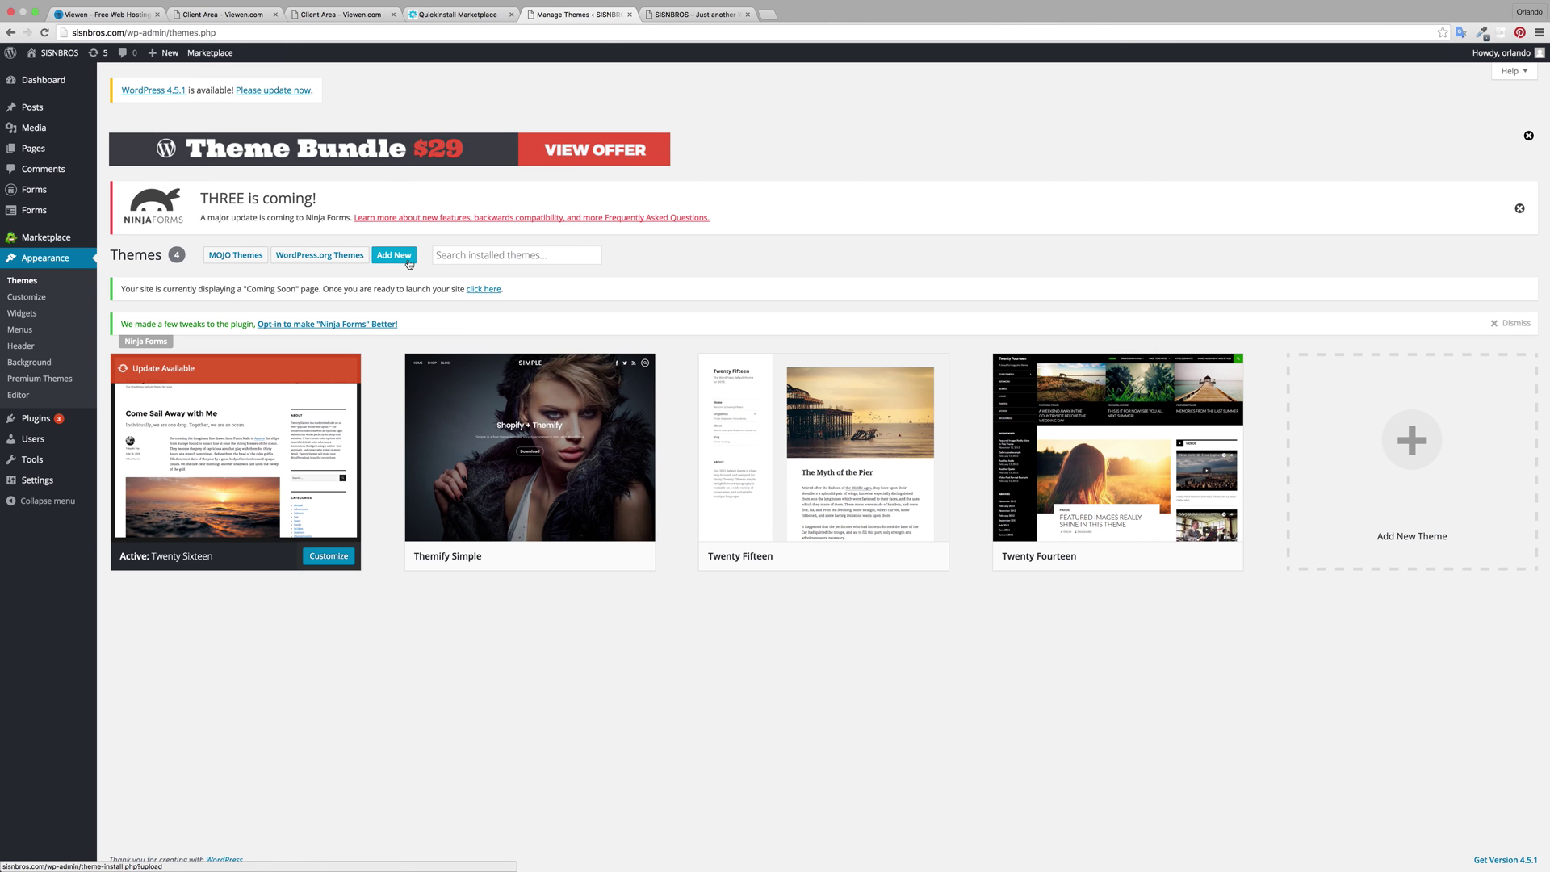
Step: Download the free theme from viewen.com's Free Design page, close that tab, and return to Themes
left_click(768, 15)
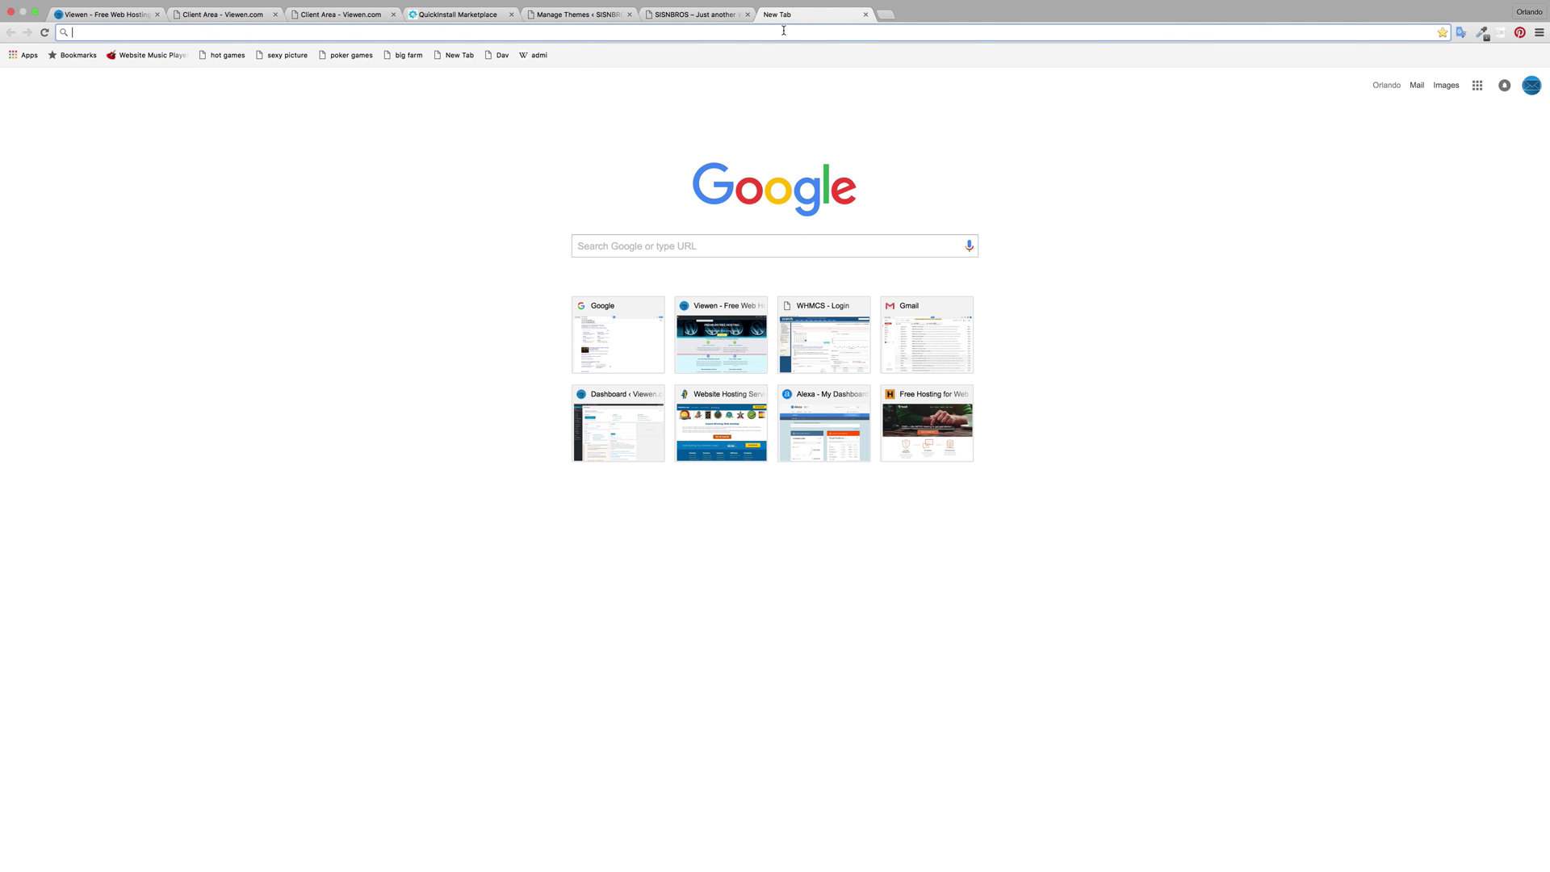
type("viewen.com")
key("Return")
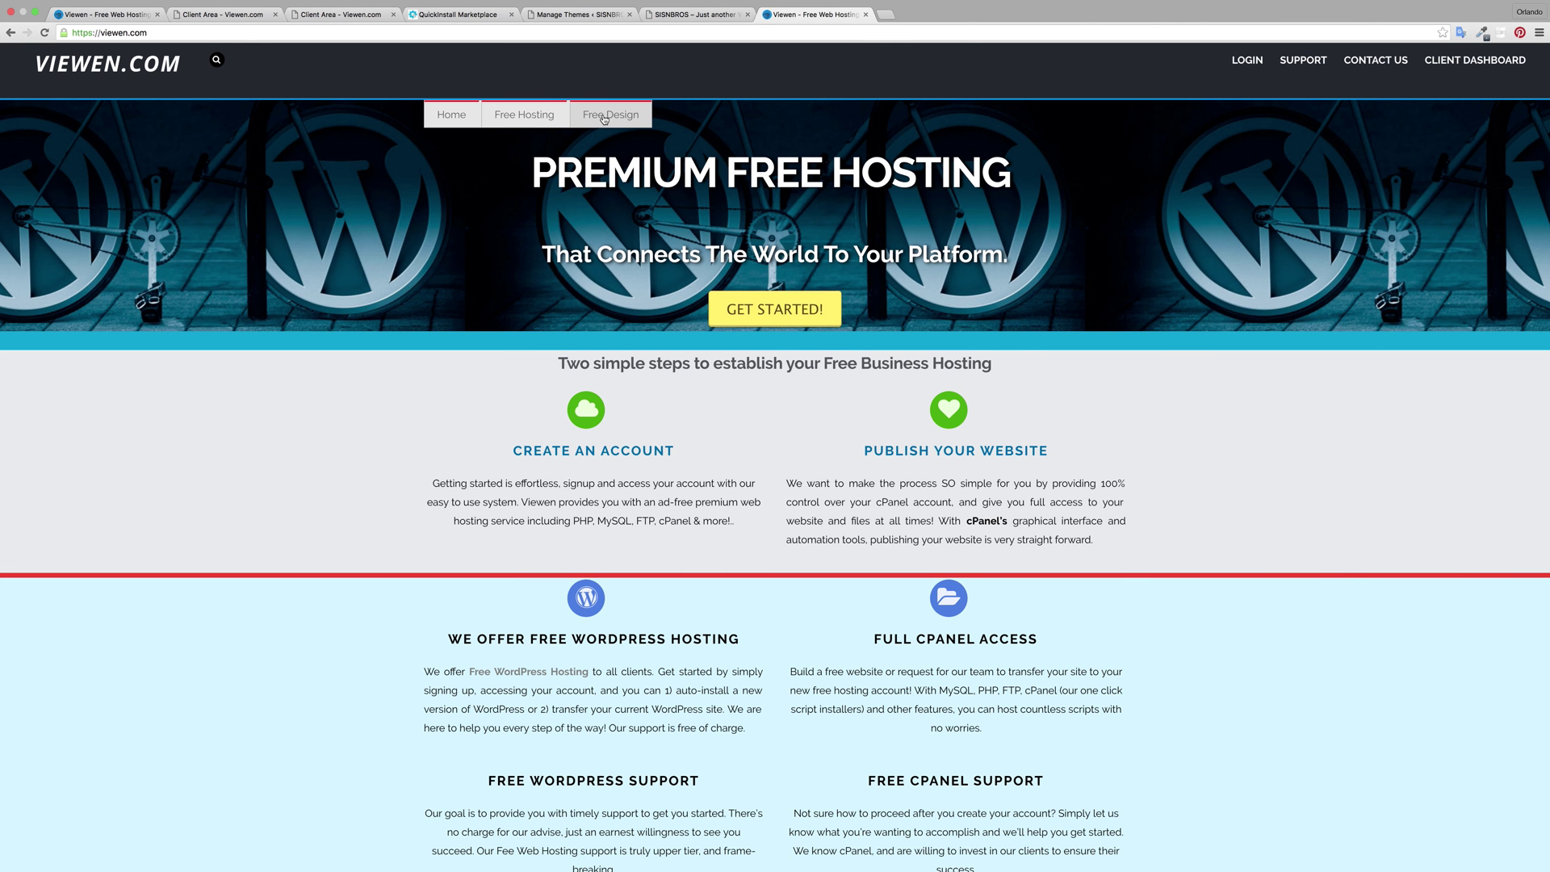
left_click(611, 114)
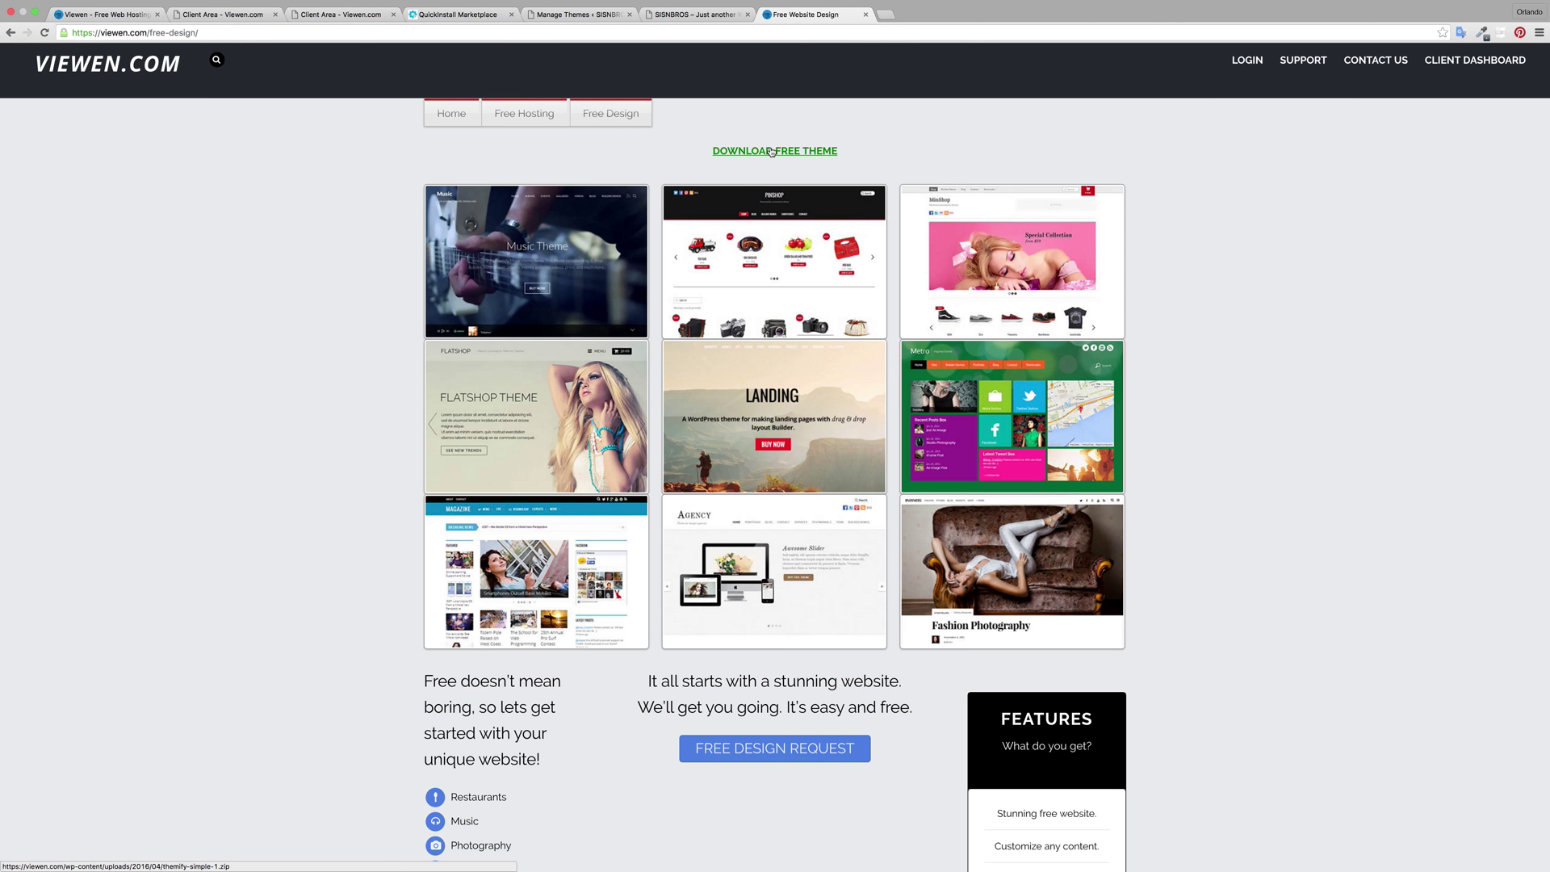
left_click(772, 150)
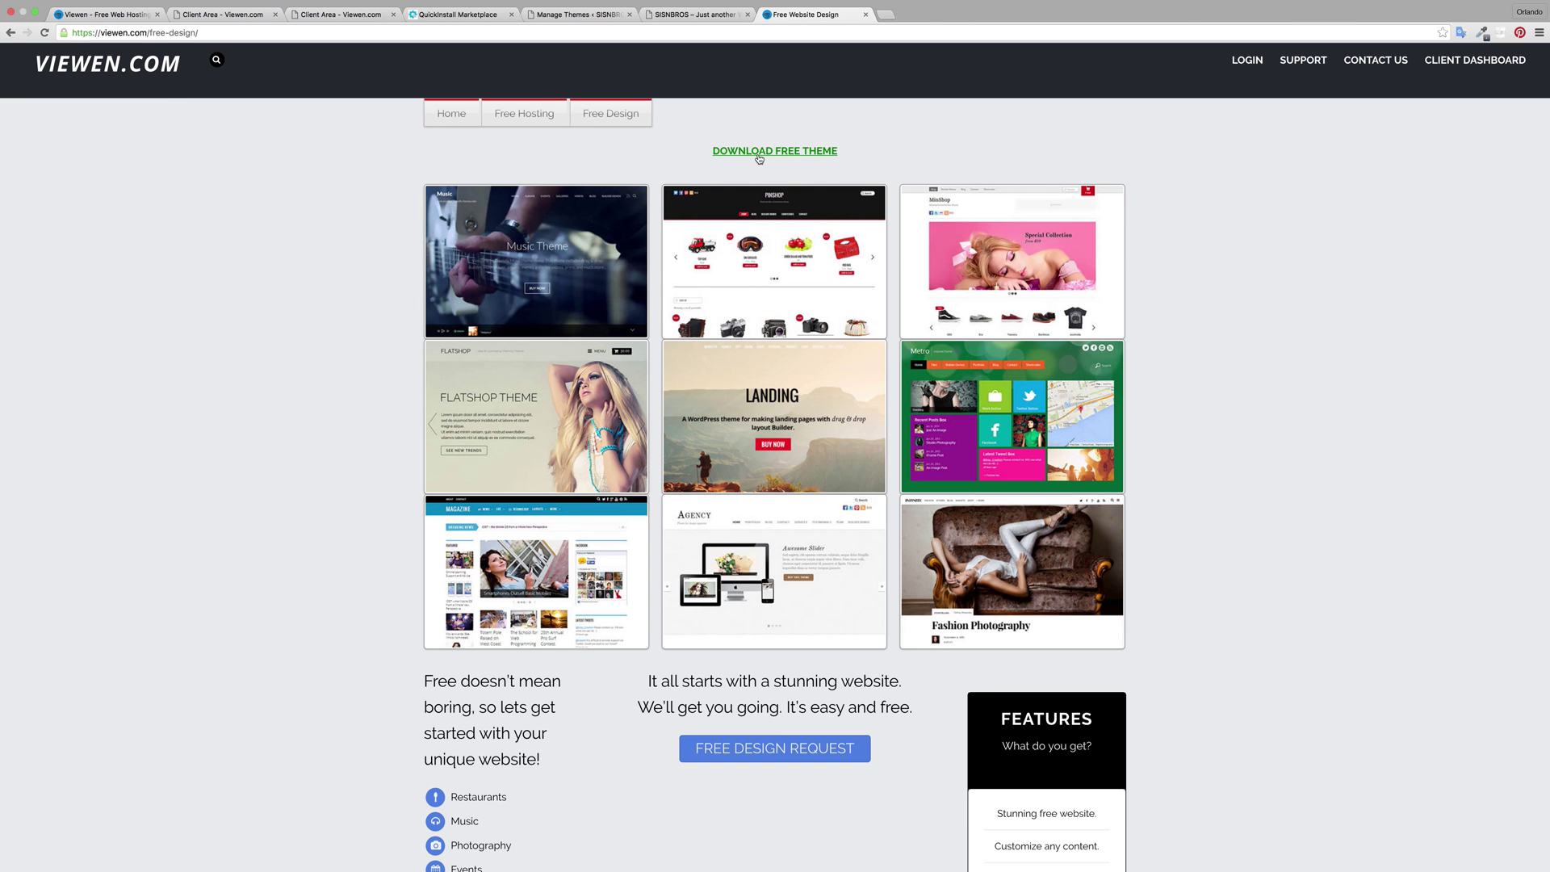
left_click(669, 11)
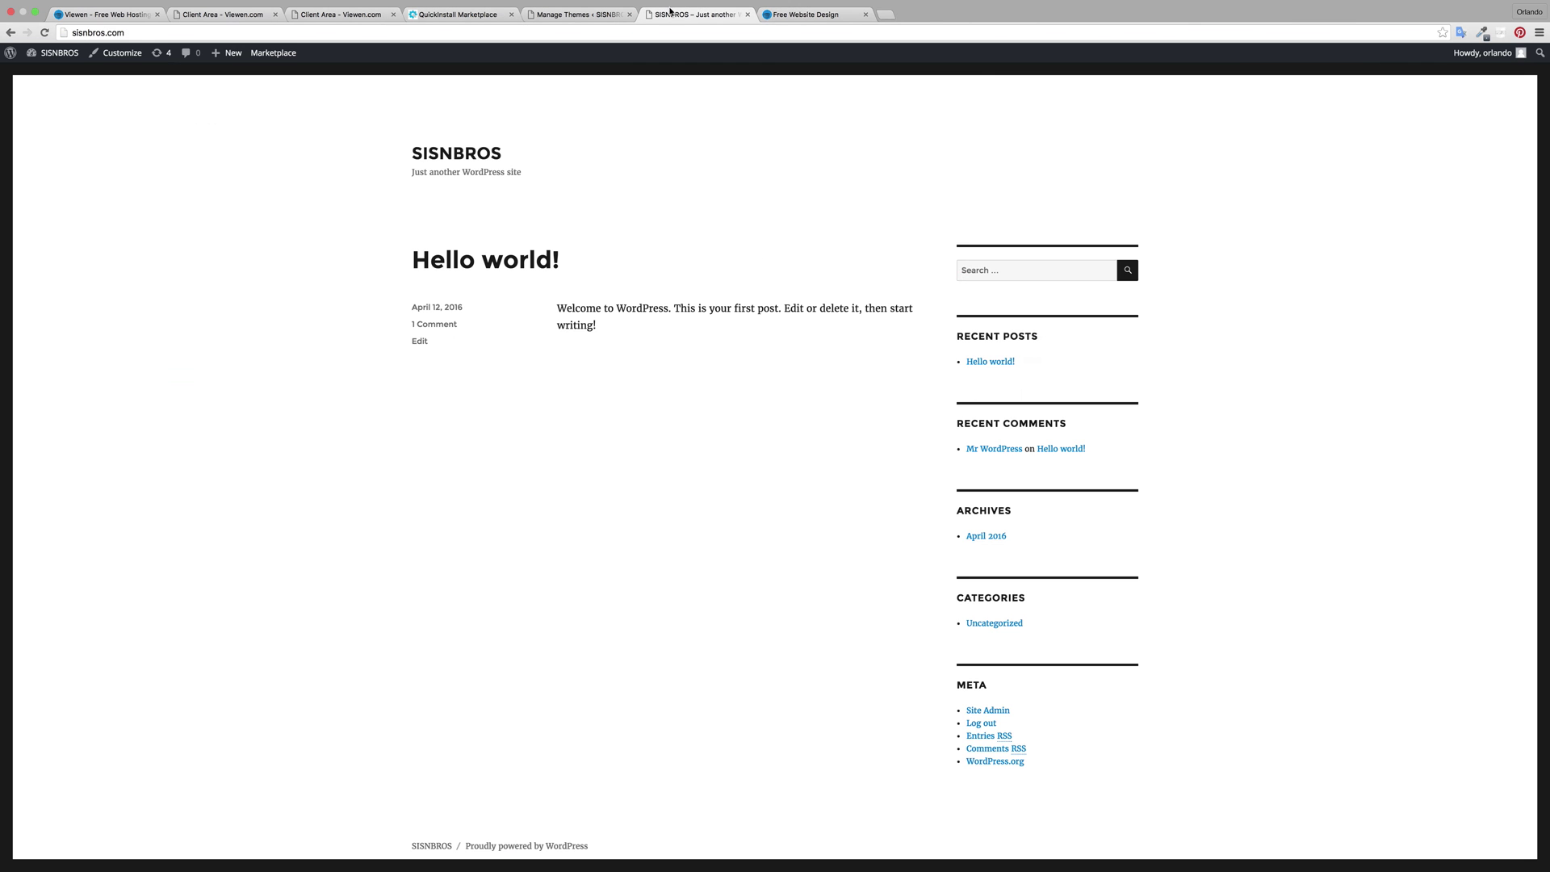
left_click(865, 14)
left_click(575, 15)
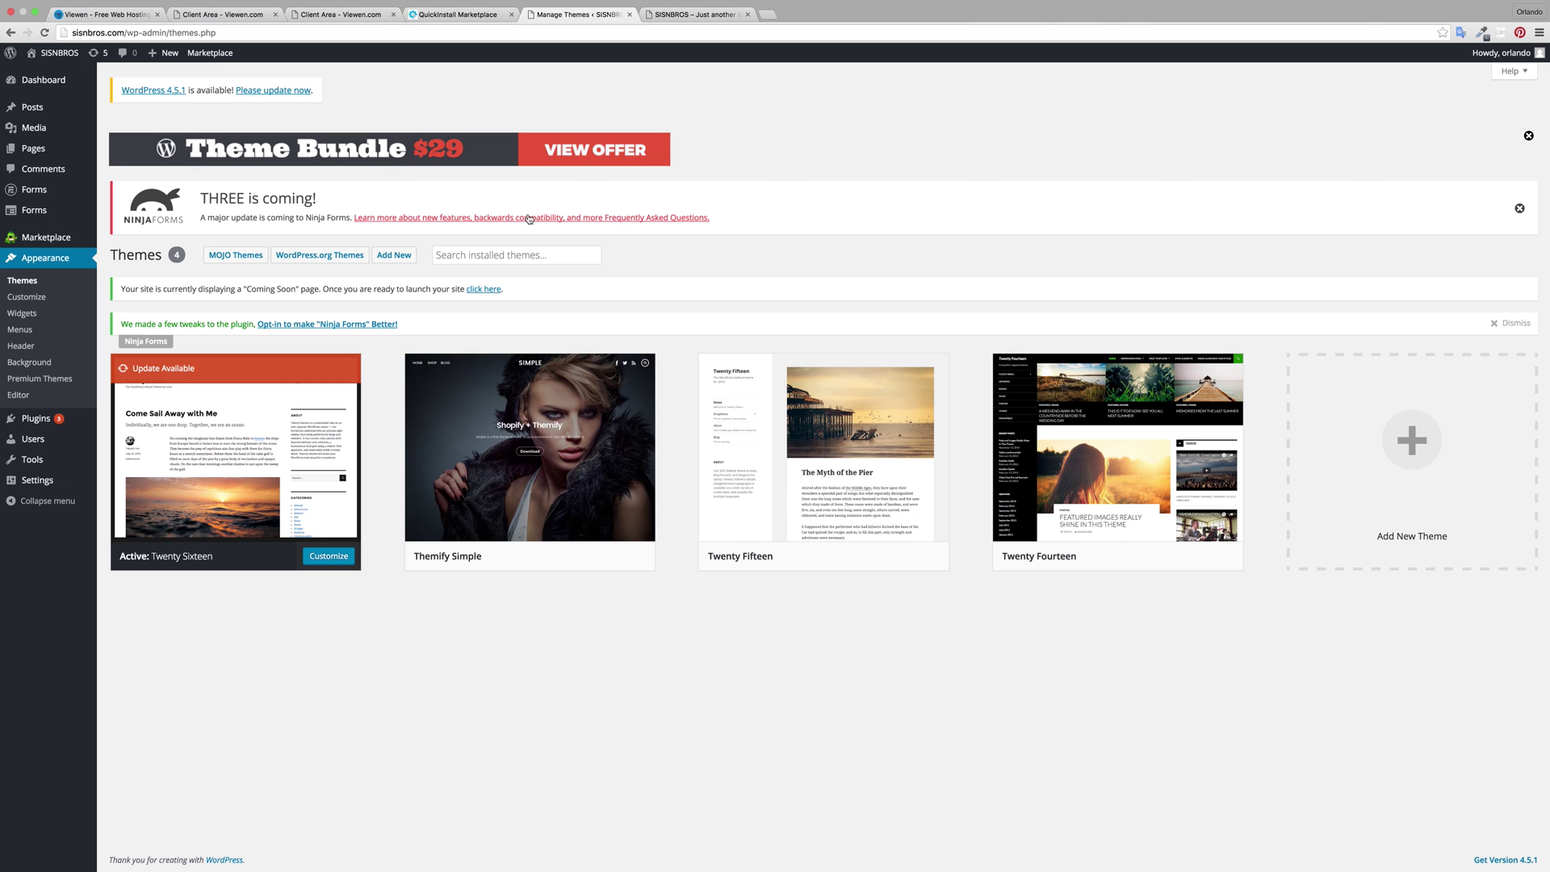
Step: Start adding a theme, cancel the file picker, and go back to the installed themes list
left_click(389, 257)
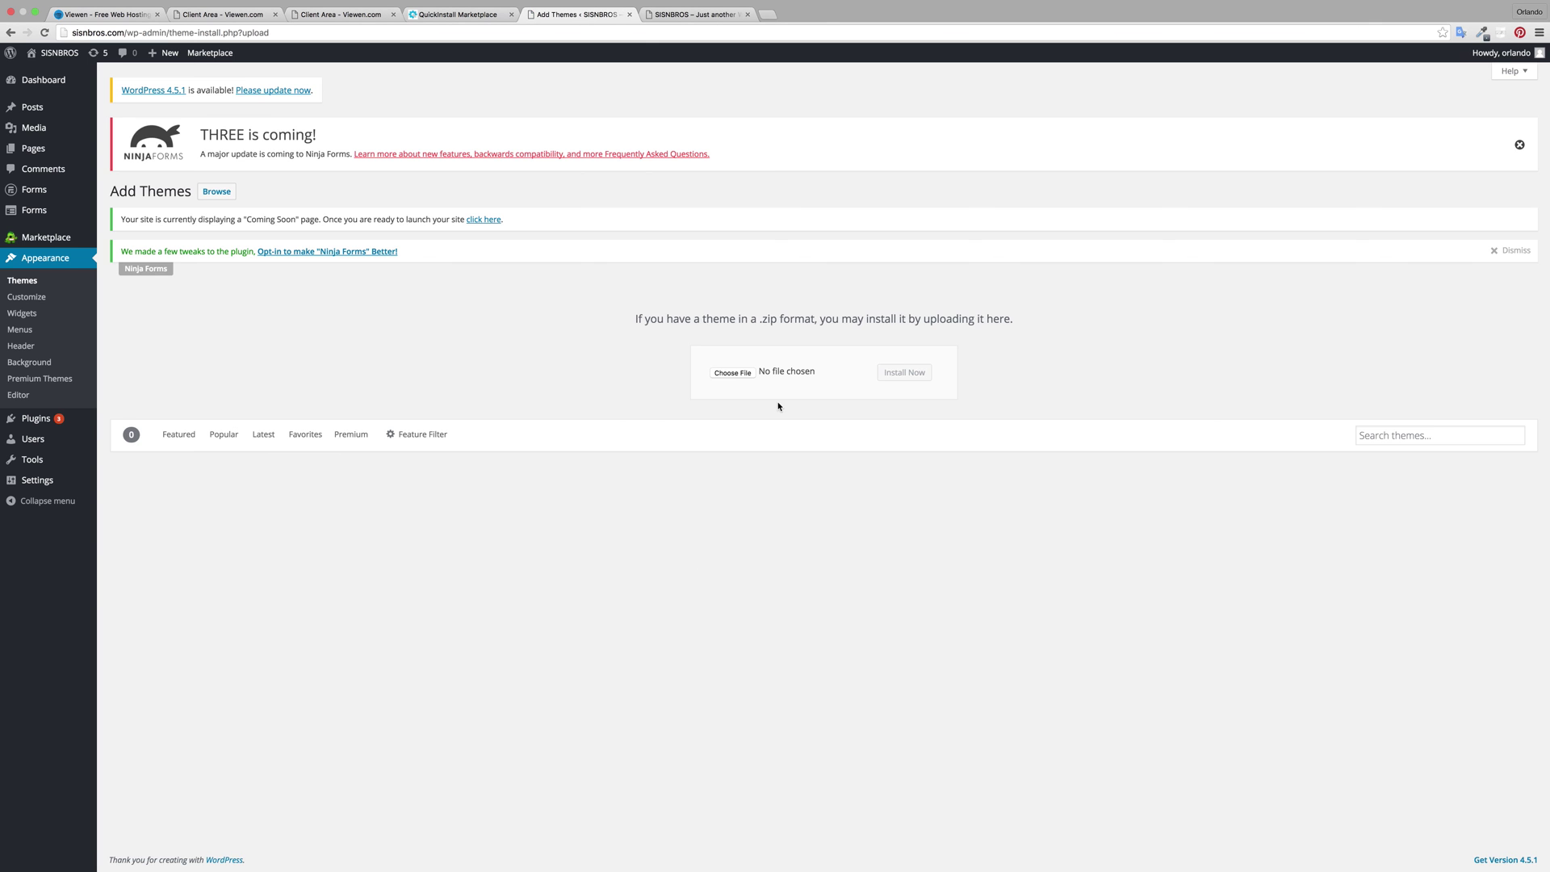
left_click(734, 373)
left_click(901, 255)
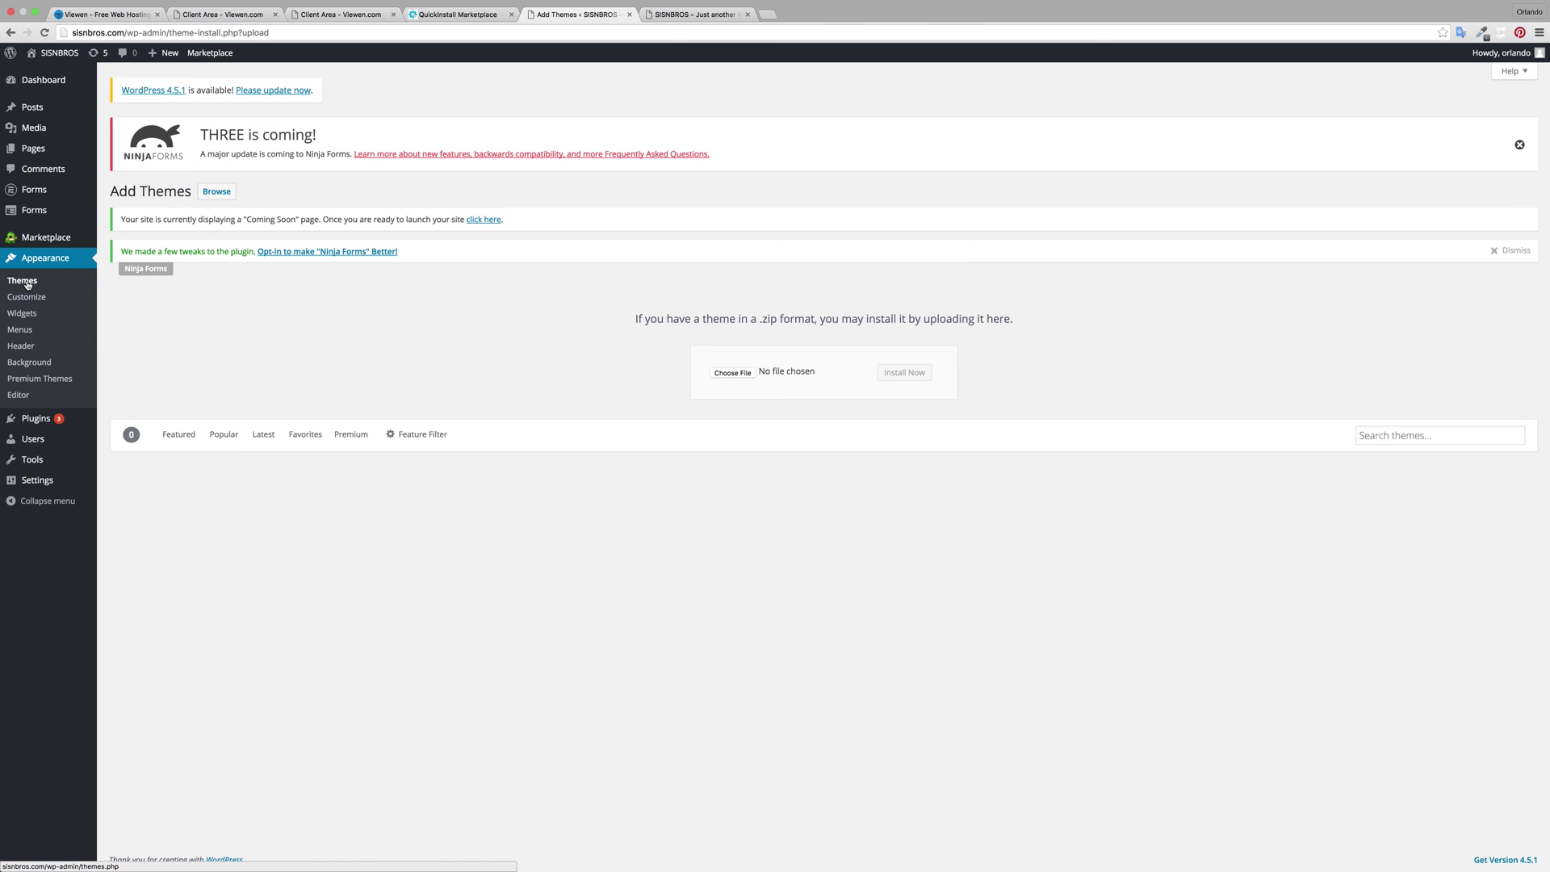
left_click(23, 281)
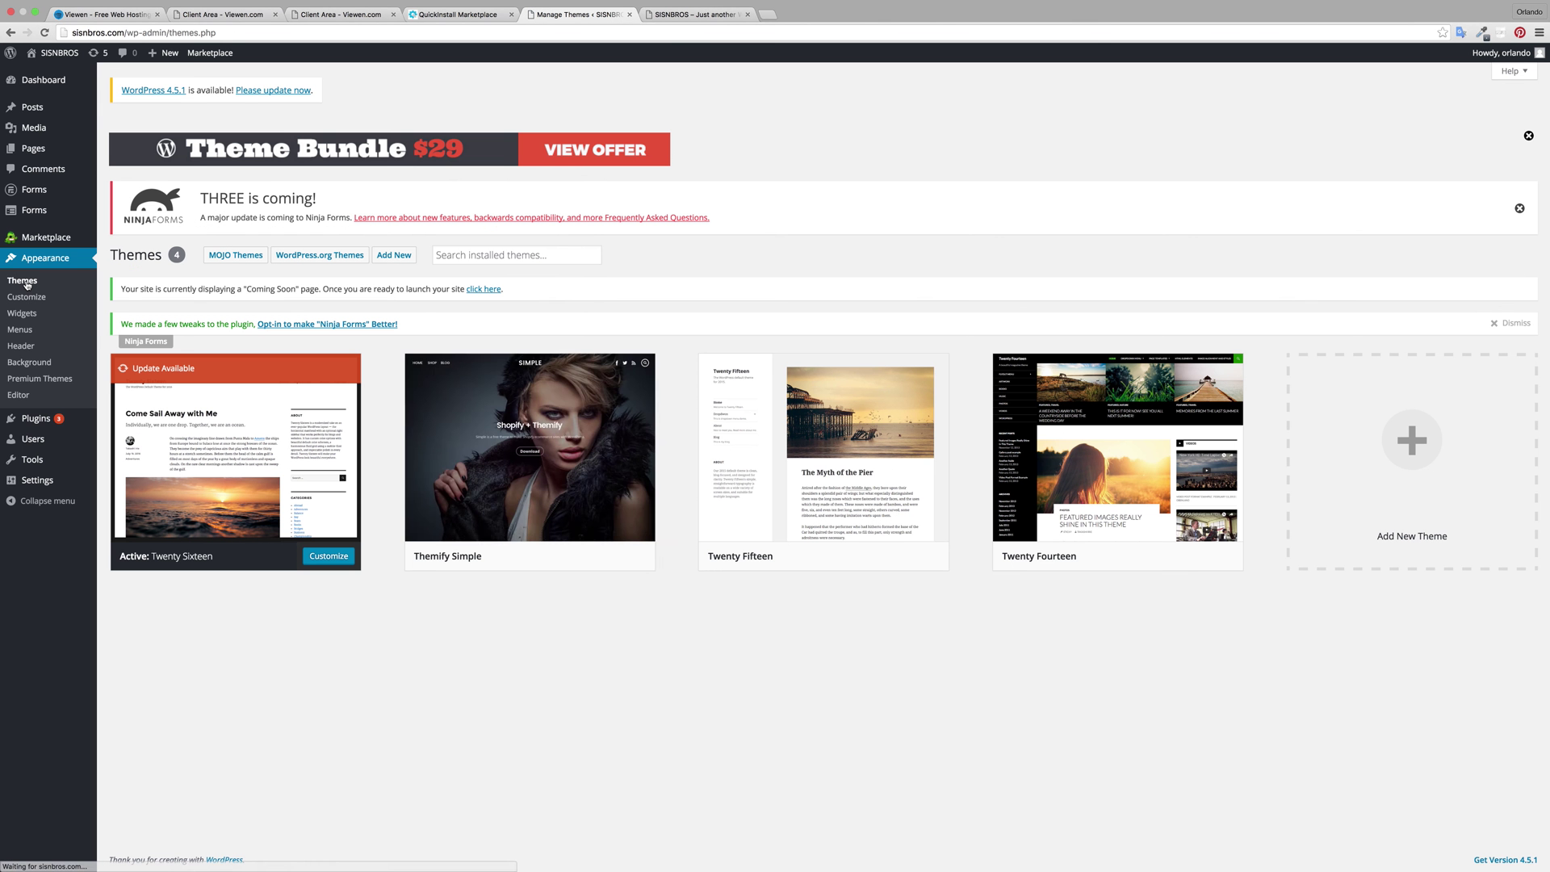
Step: Activate the Themify Simple theme and reload the live site to see it applied
mouse_move(582, 544)
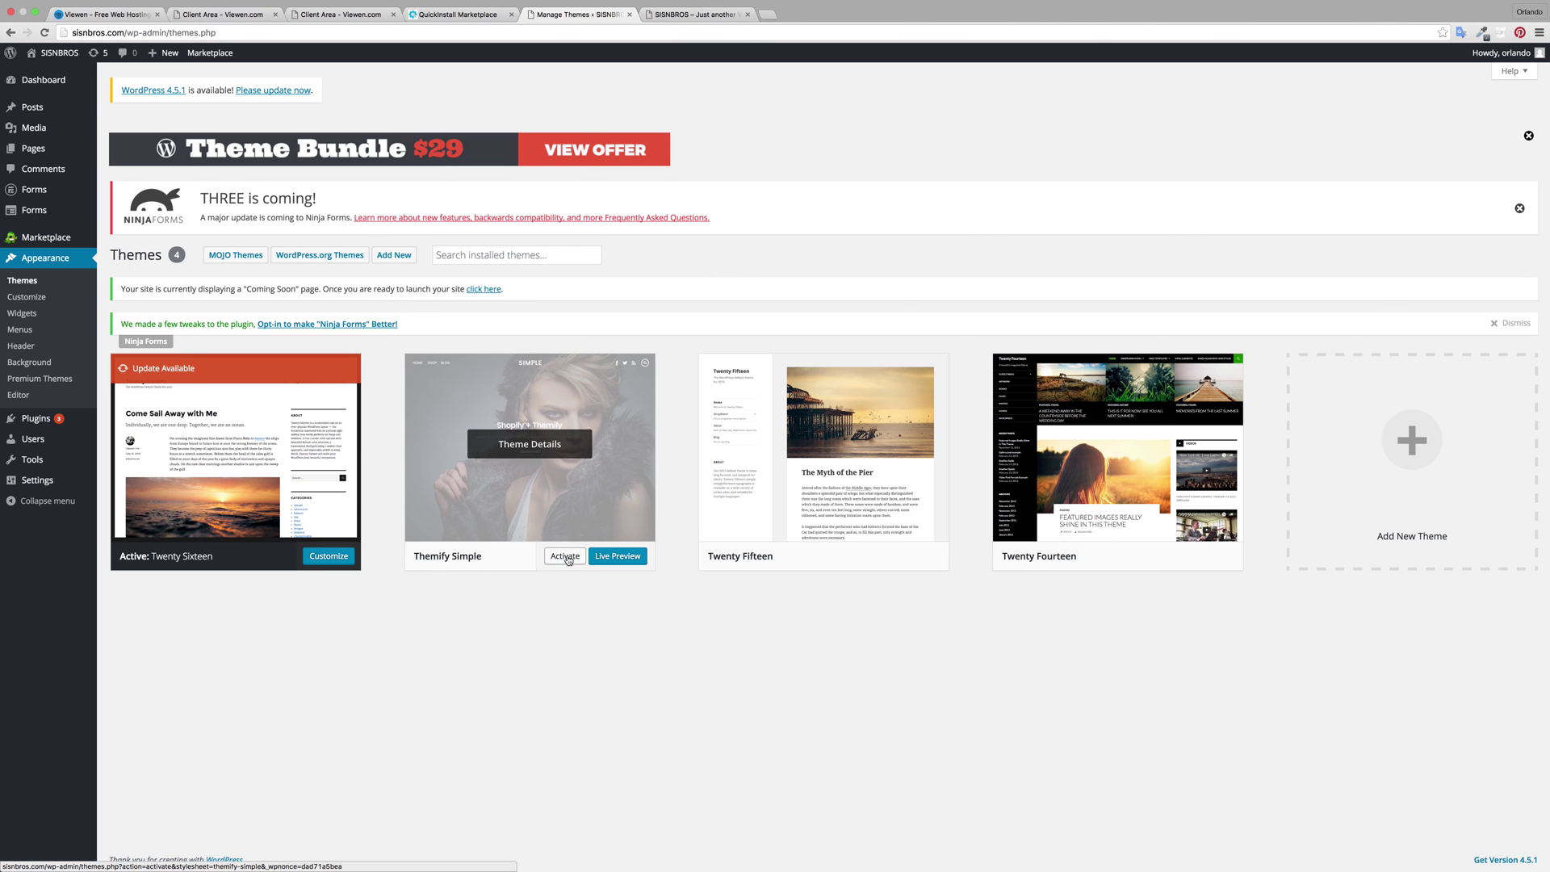
left_click(565, 556)
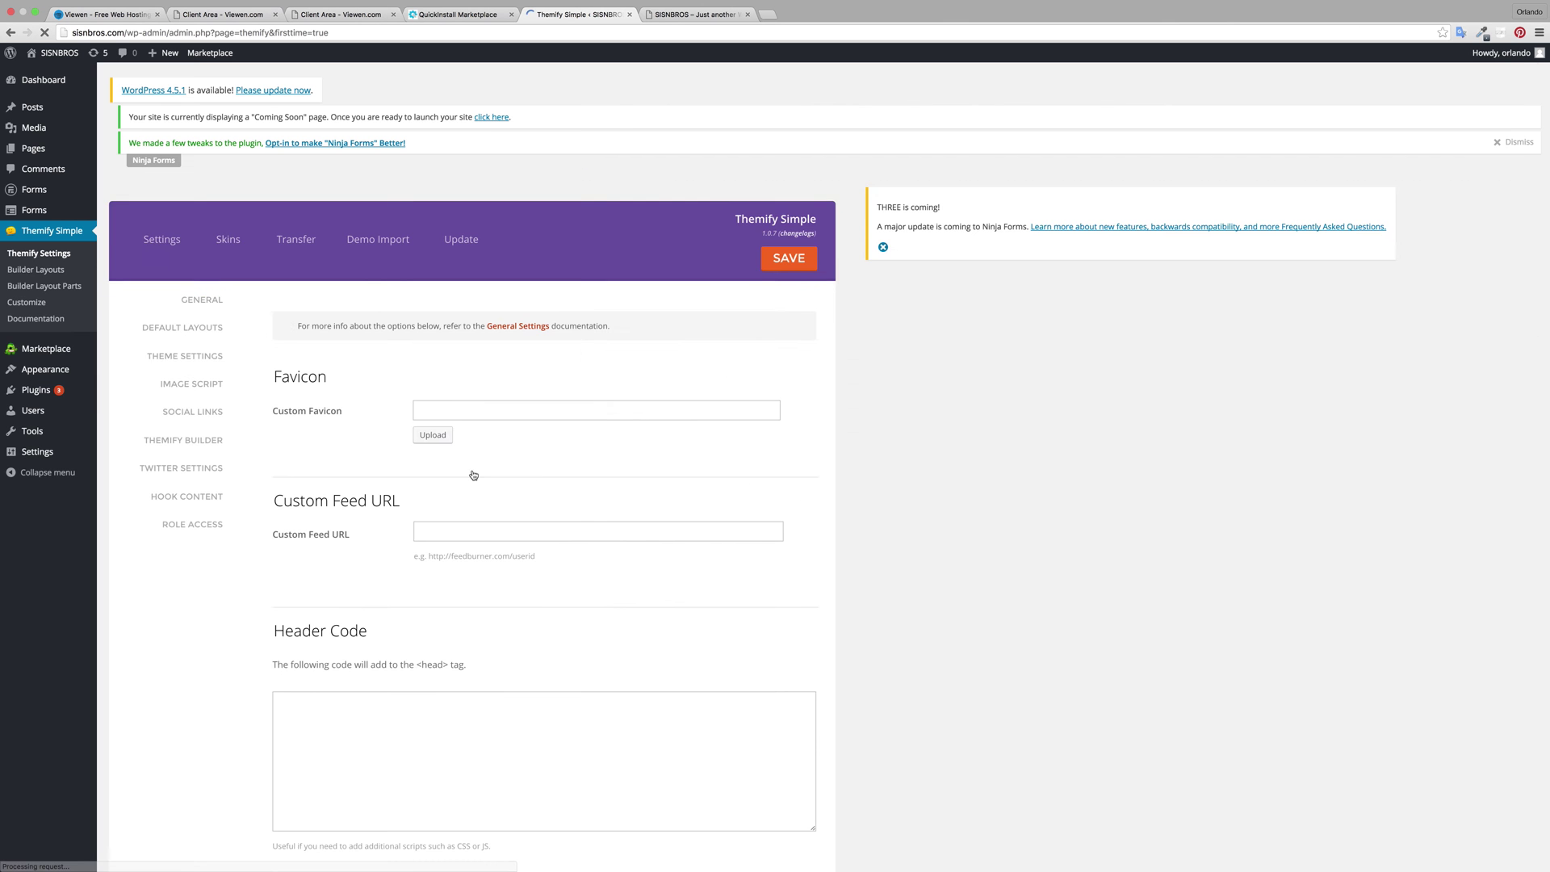
left_click(676, 14)
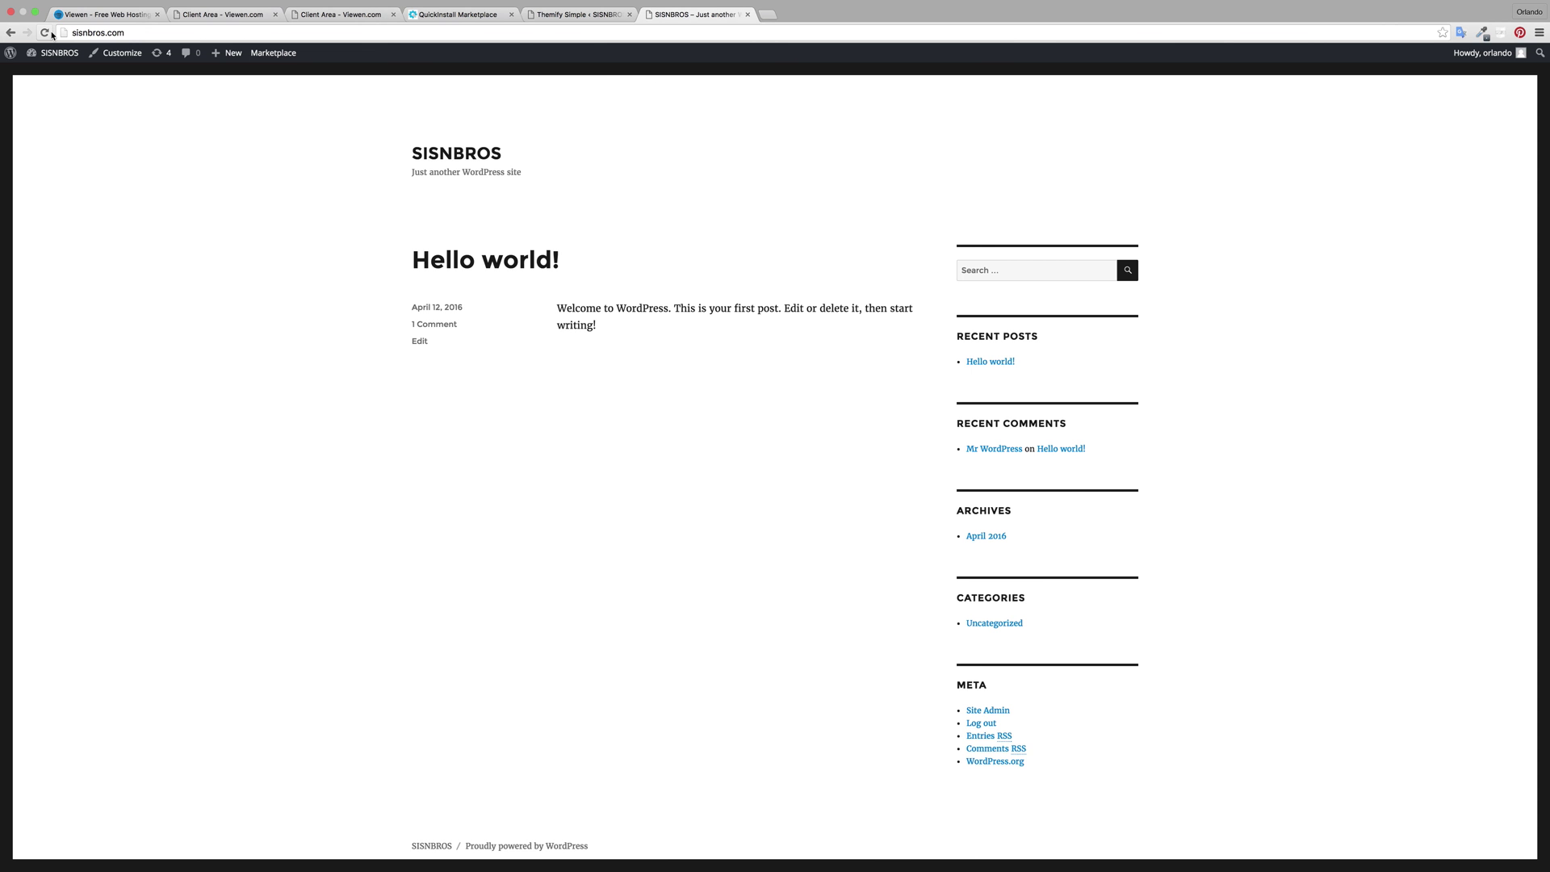
left_click(46, 33)
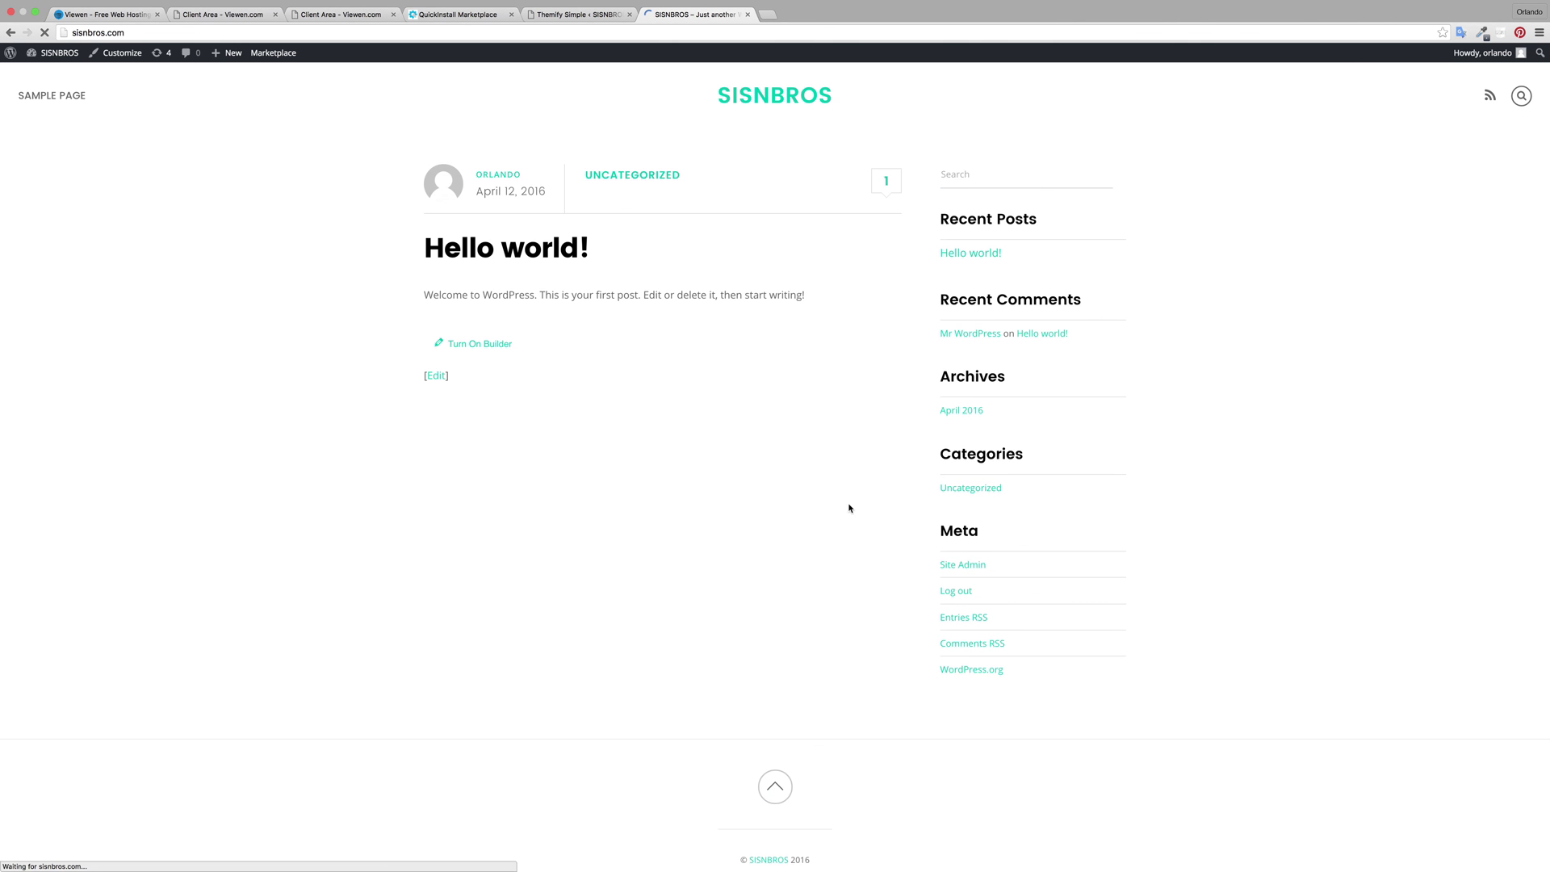
Step: Check the SAMPLE PAGE menu item on the live site, then go to the admin Pages list
left_click_drag(87, 96, 22, 100)
left_click(297, 107)
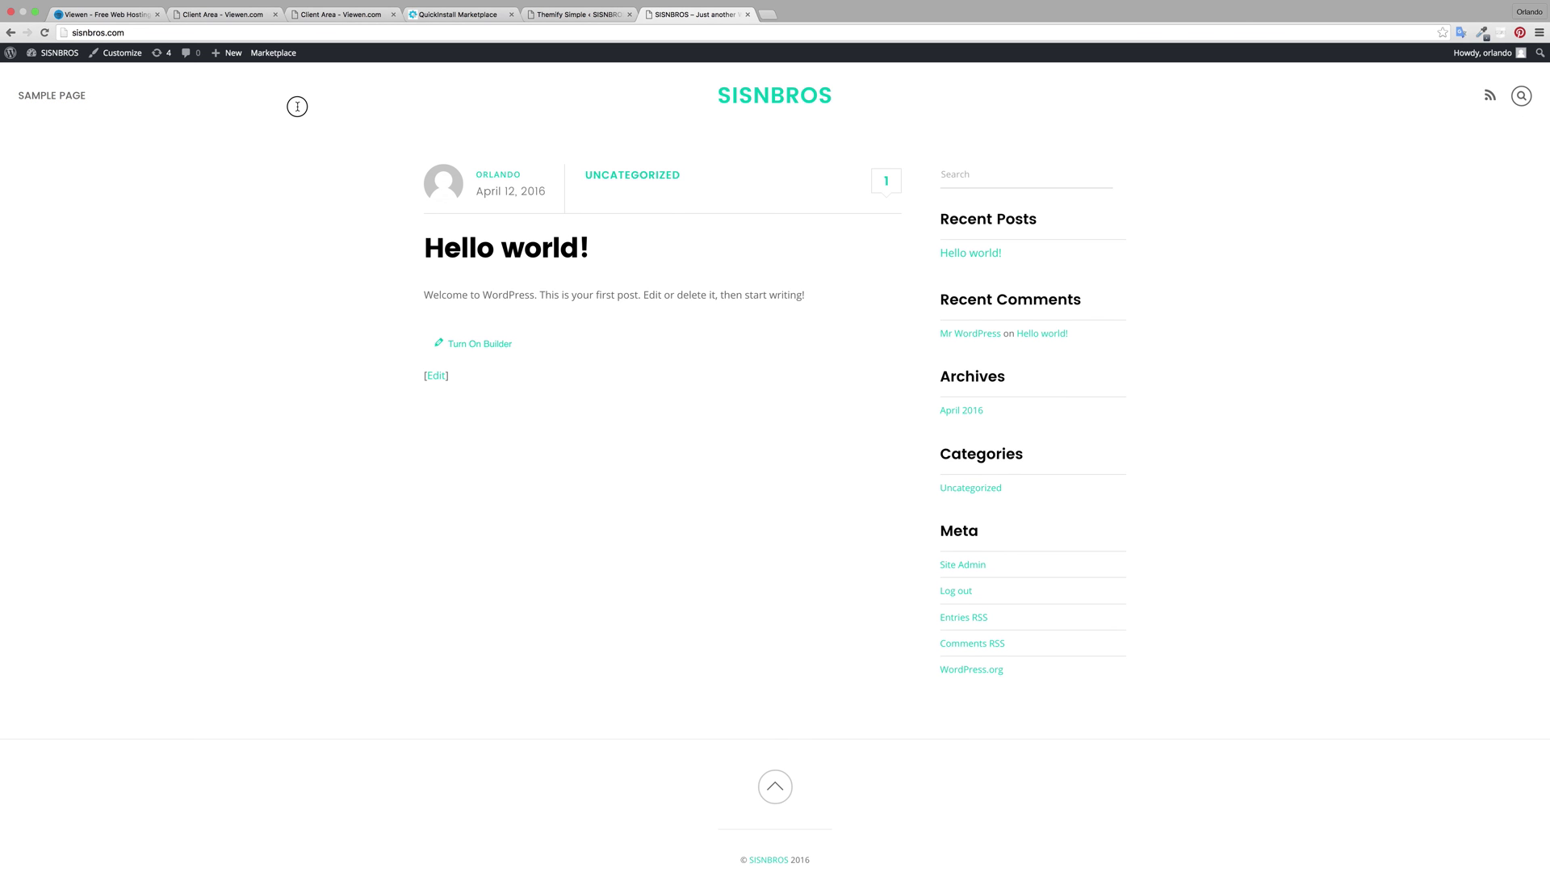
left_click(96, 95)
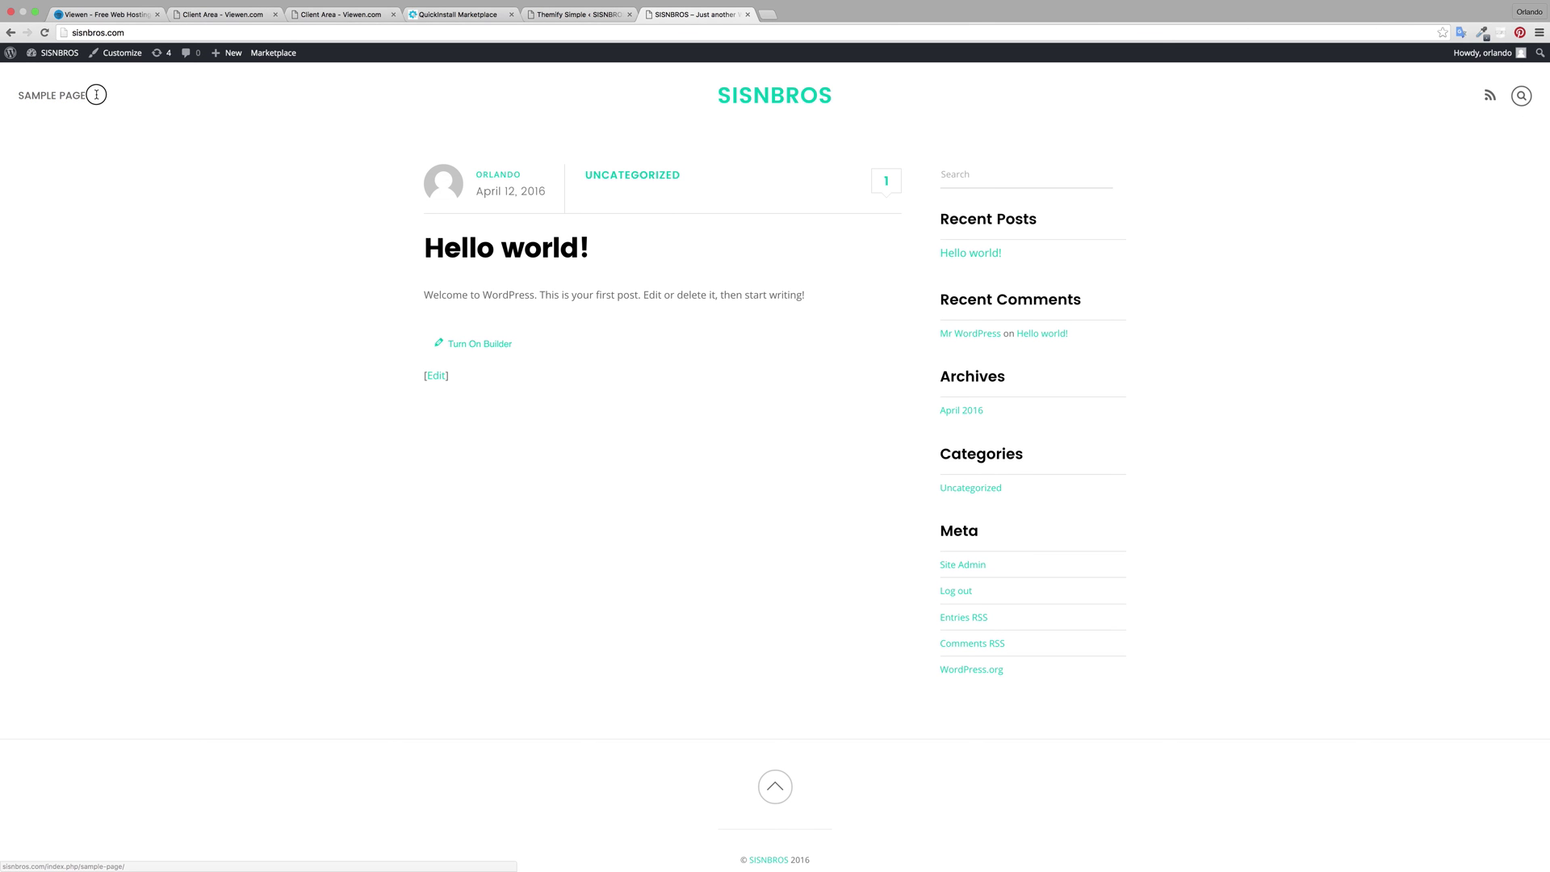
left_click_drag(96, 94, 19, 94)
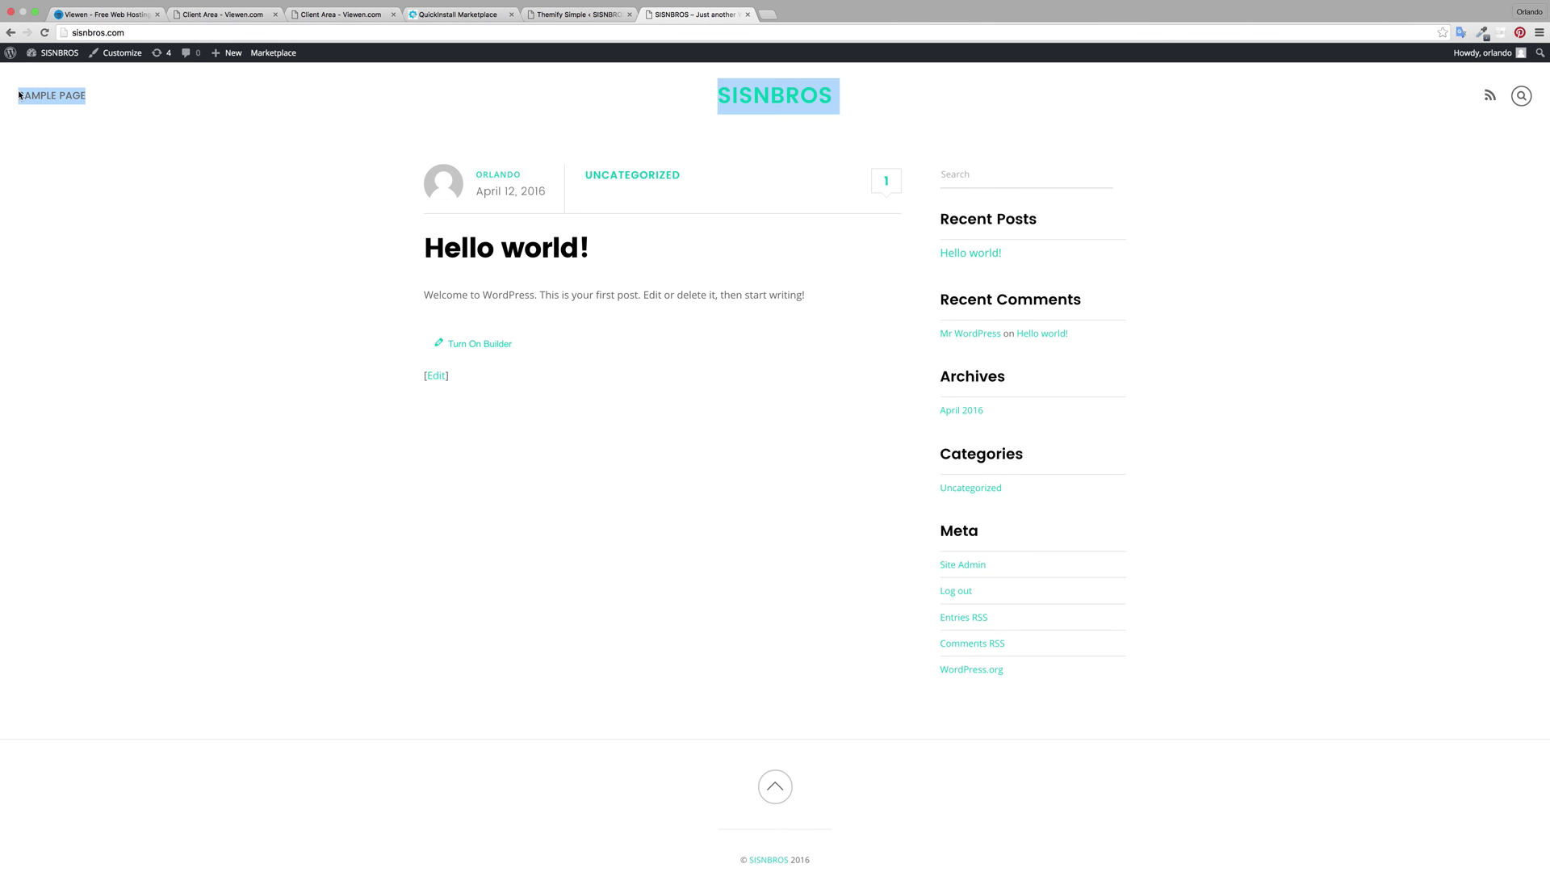
left_click(522, 10)
left_click(36, 149)
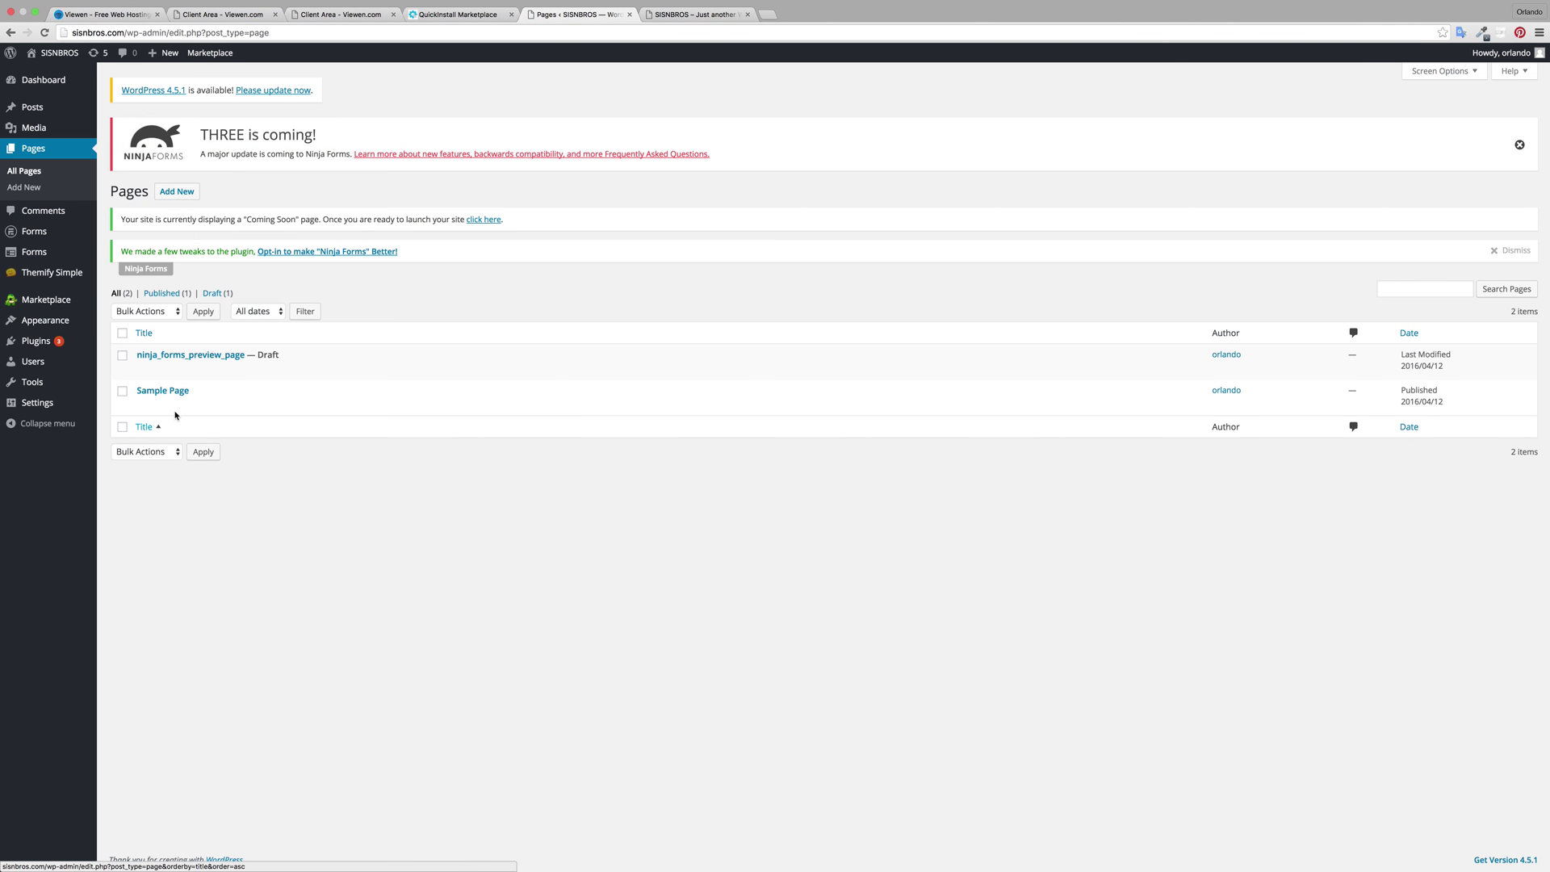
Step: Retitle Sample Page as 'Home', save the update, and start a blank new page
left_click(144, 406)
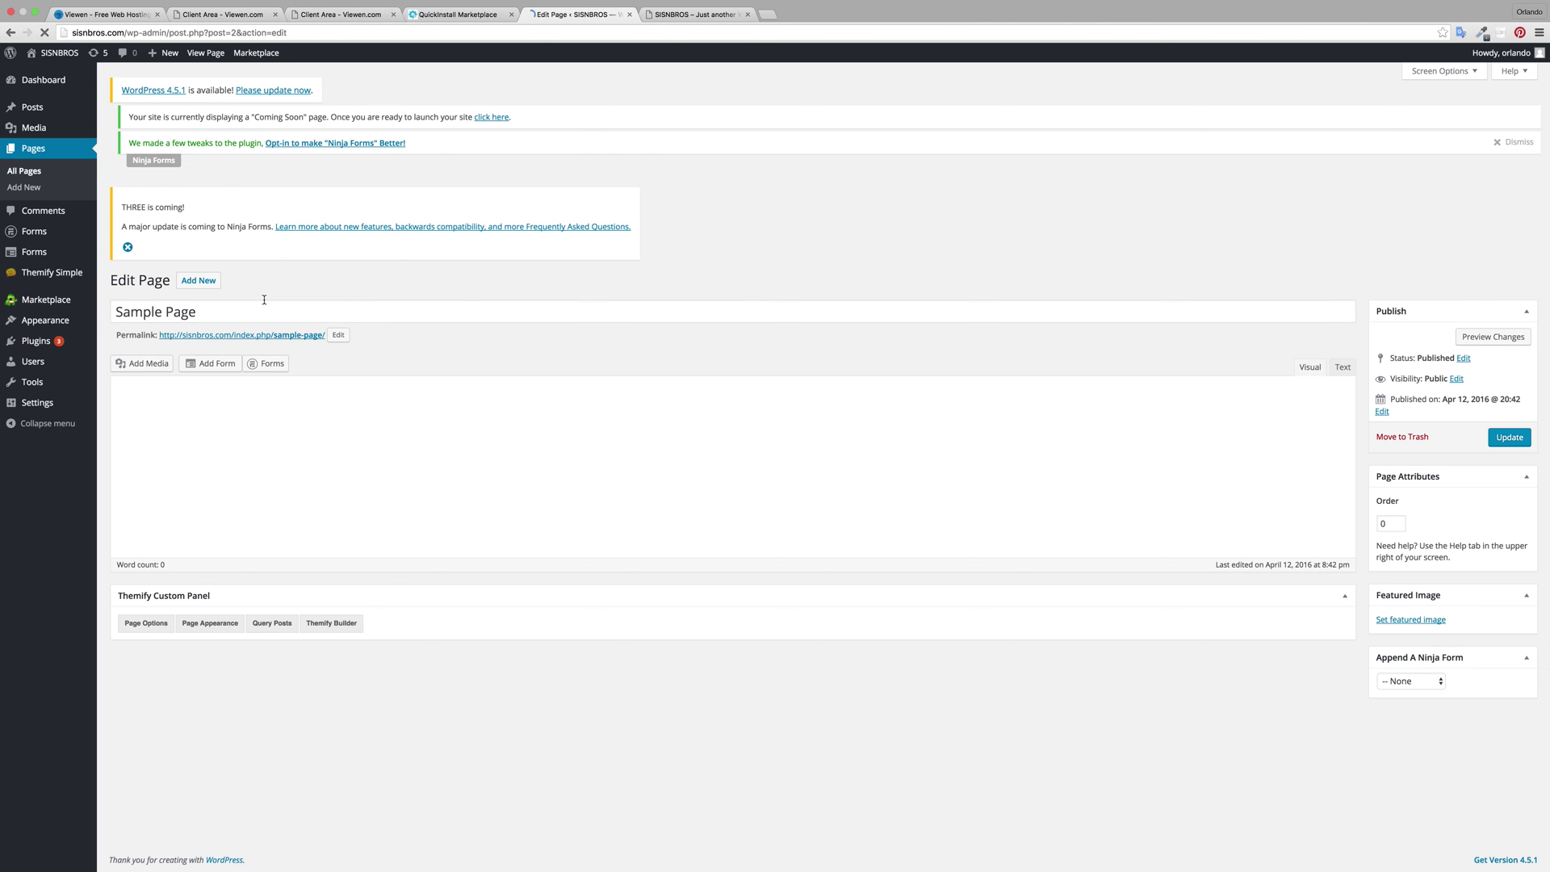
triple_click(264, 301)
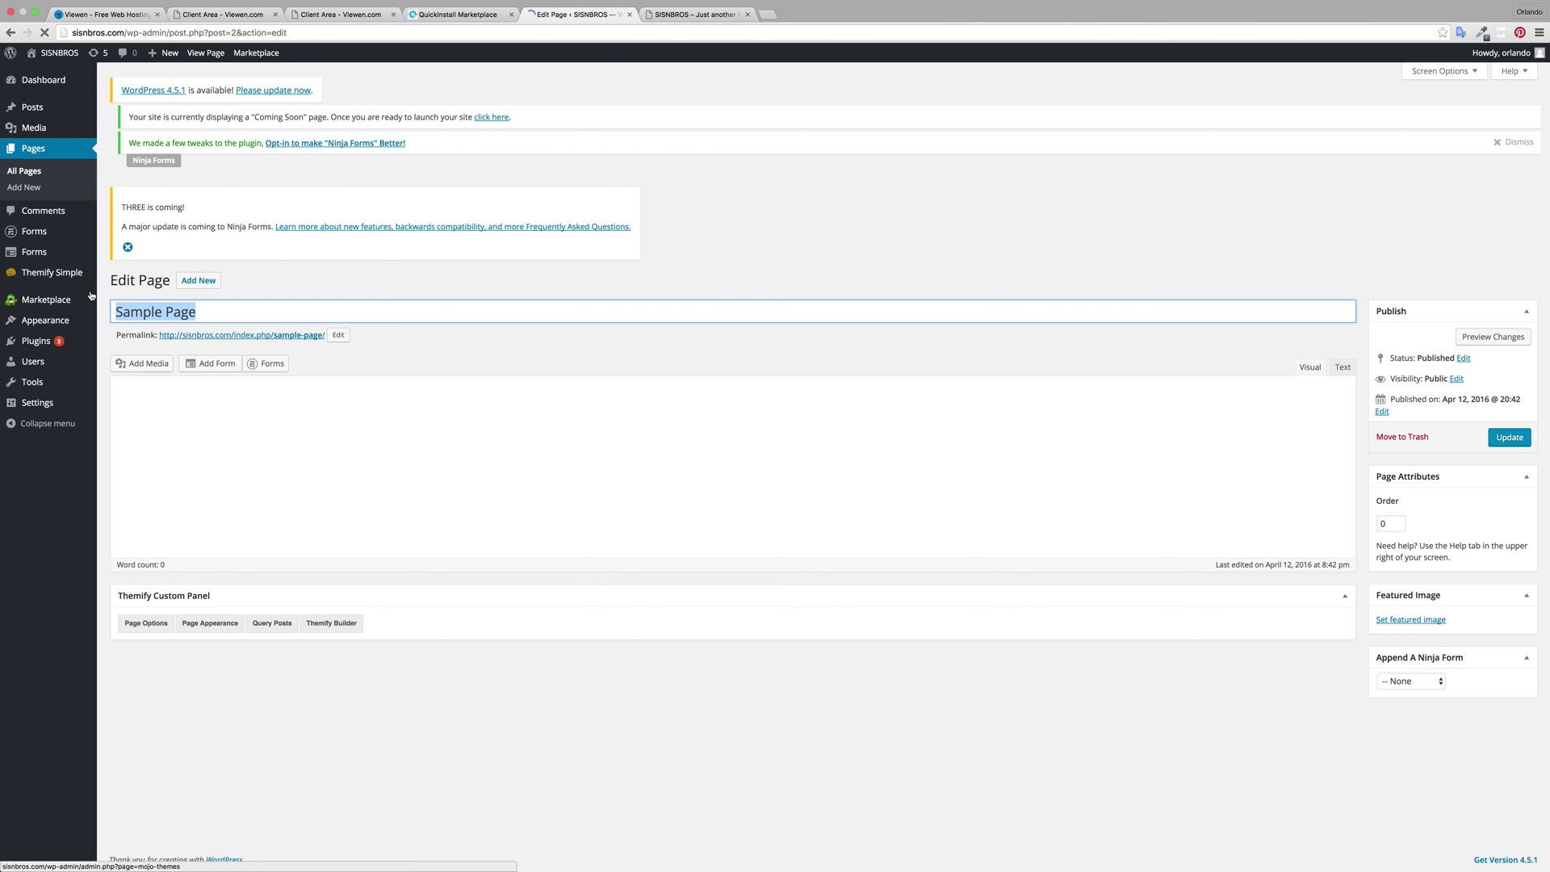
type("Hoon")
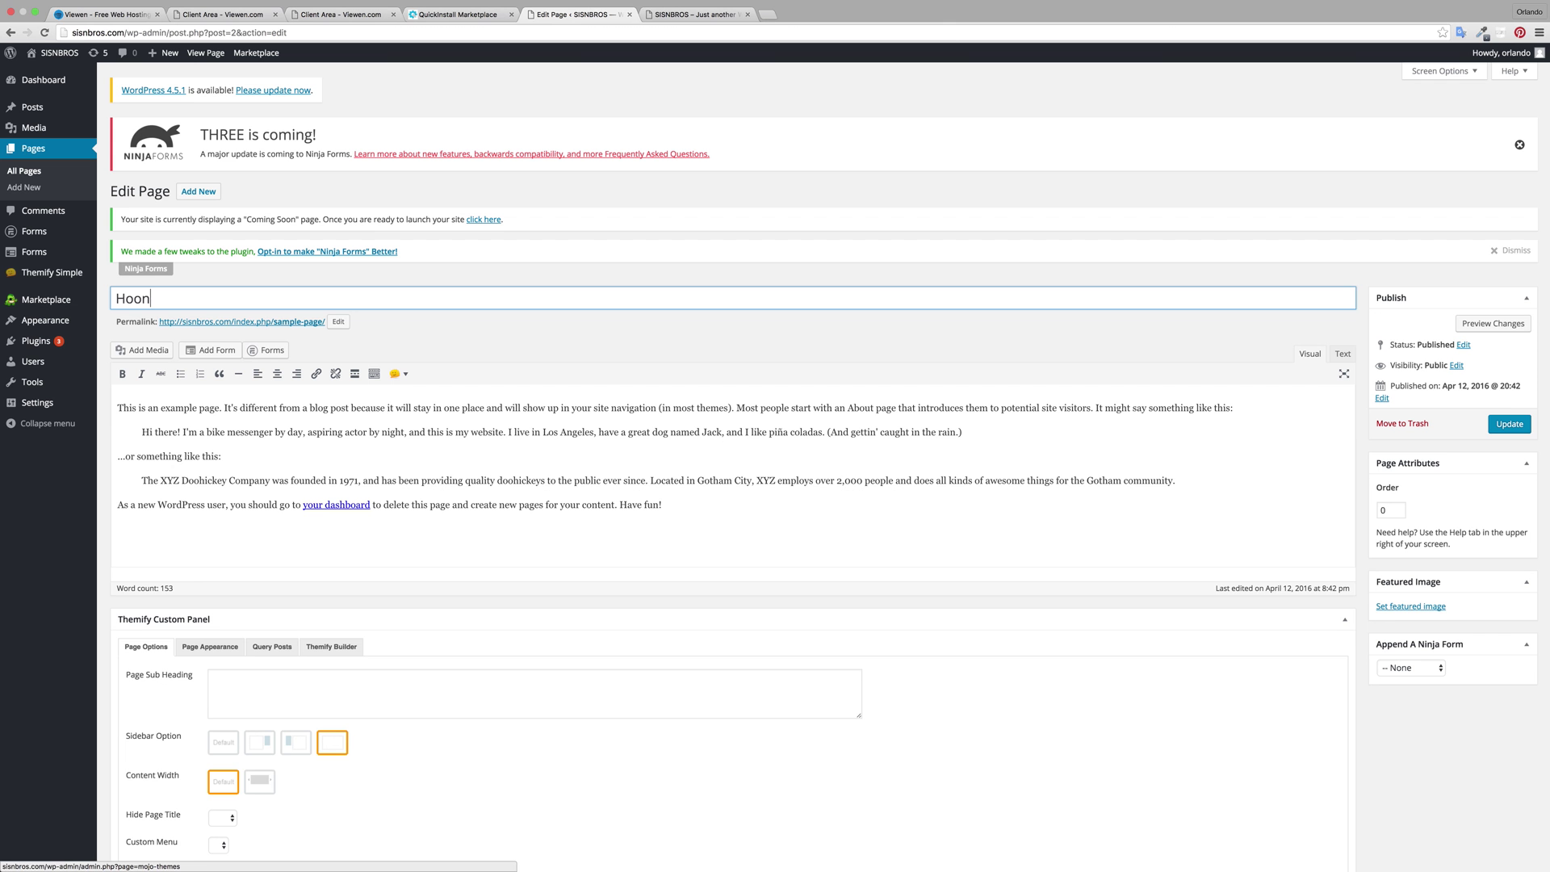
key("BackSpace")
key("BackSpace")
type("me")
left_click(1503, 426)
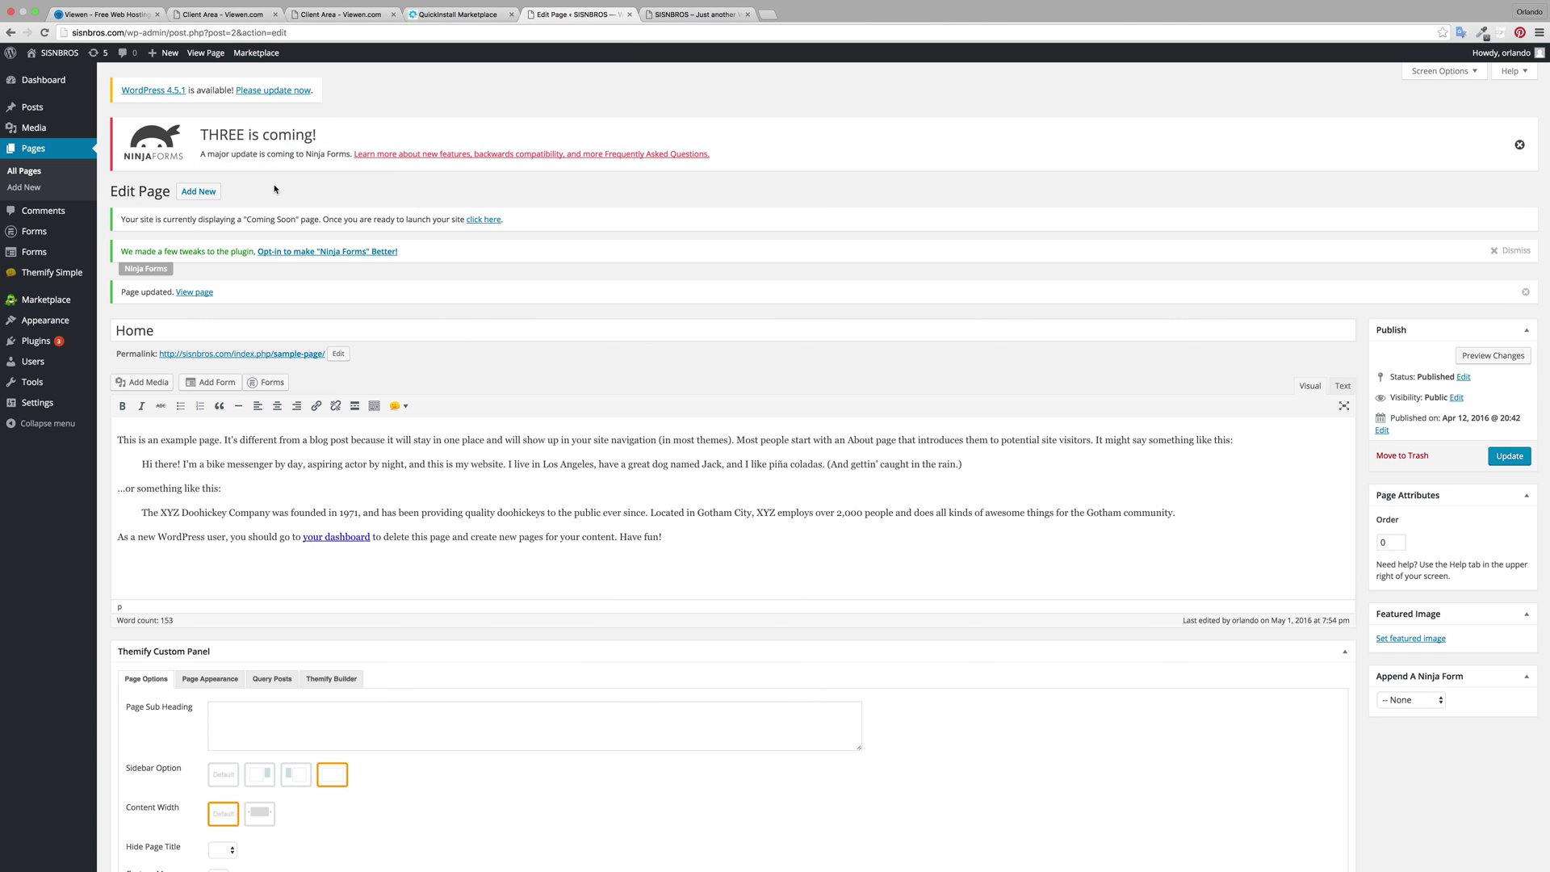
left_click(198, 191)
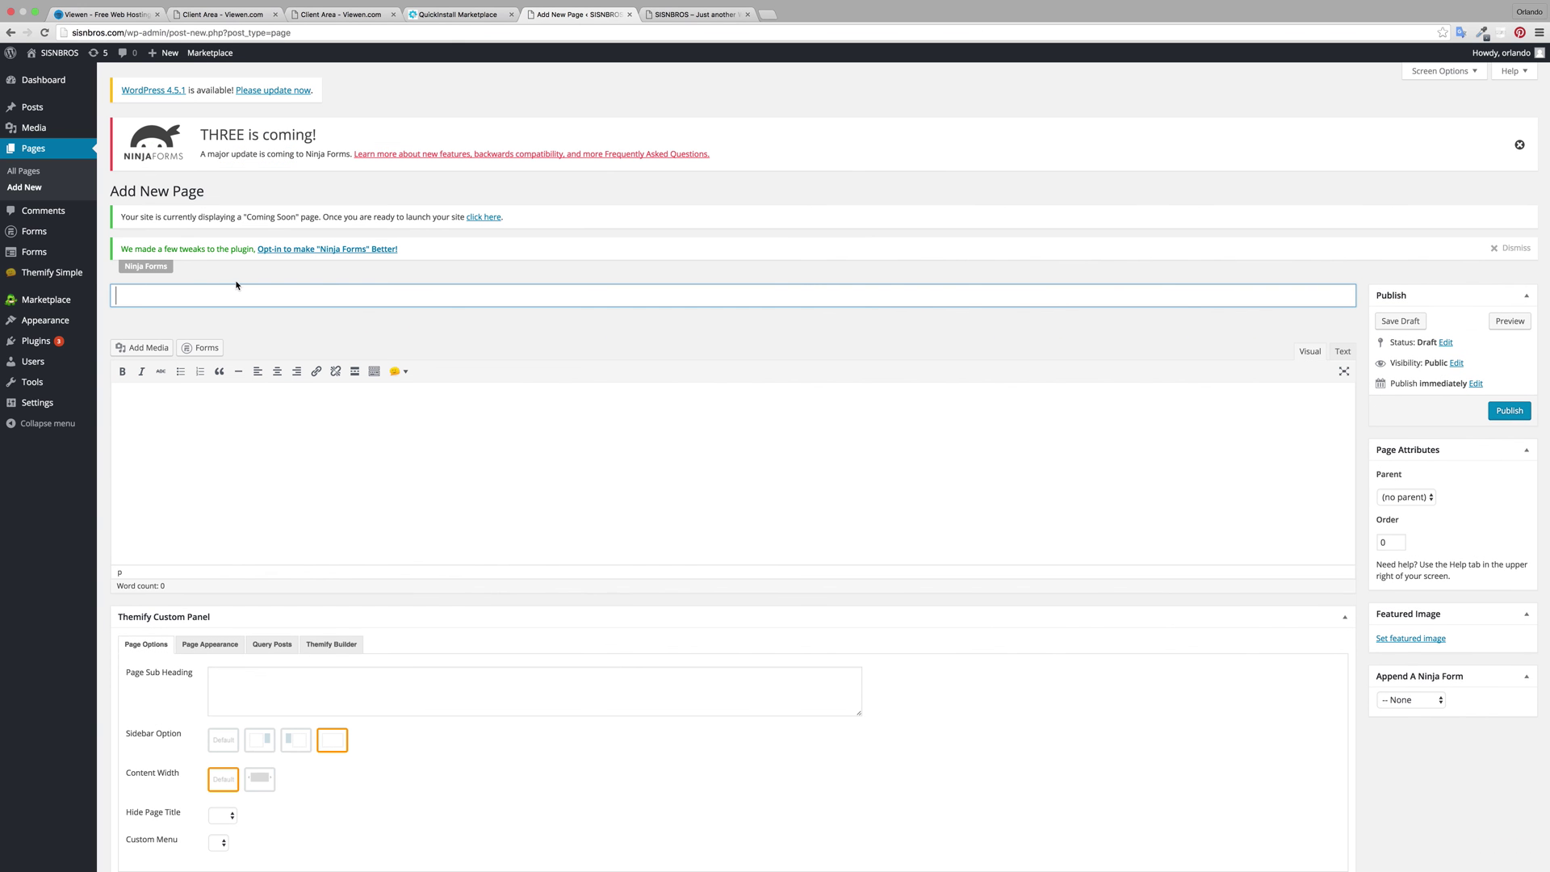
Step: Publish a new page titled 'Shop' with page order 1
type("Shop")
left_click(1377, 544)
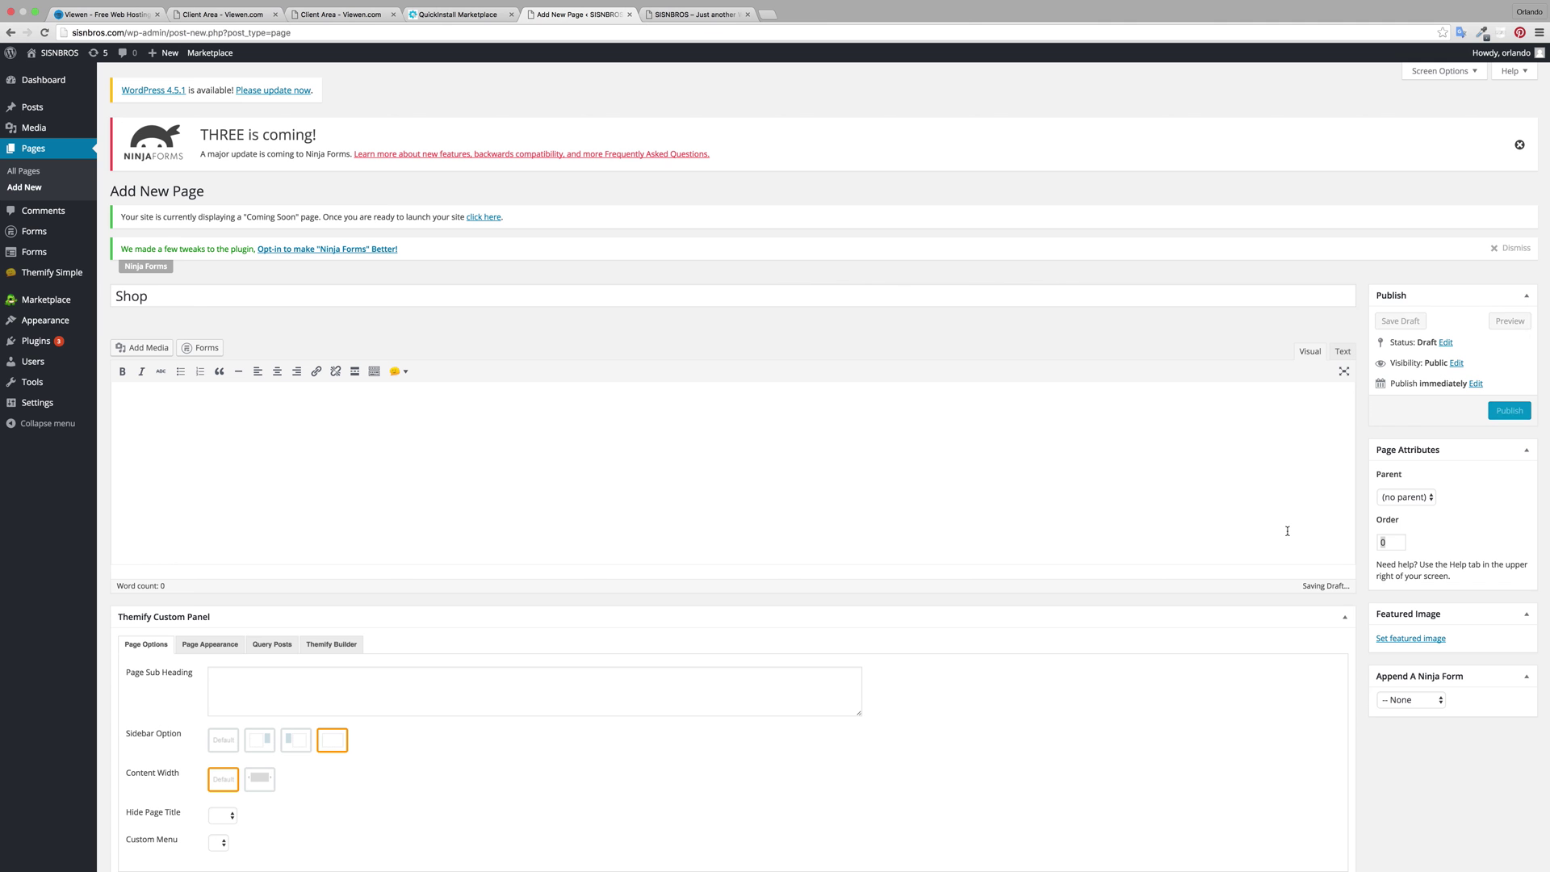
left_click(1305, 530)
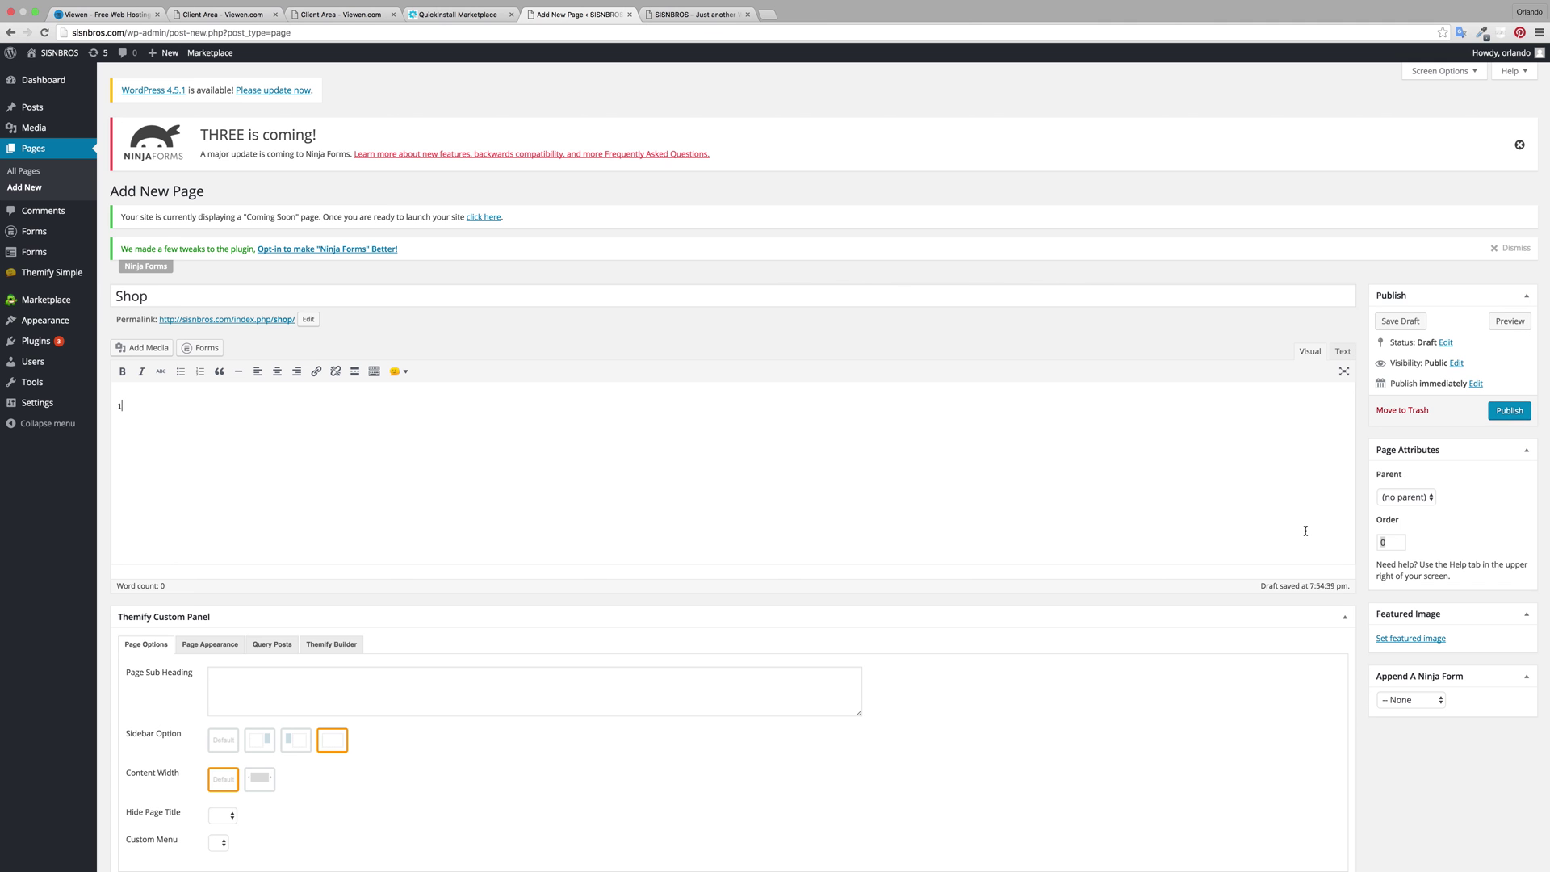
left_click(1403, 547)
left_click(1509, 410)
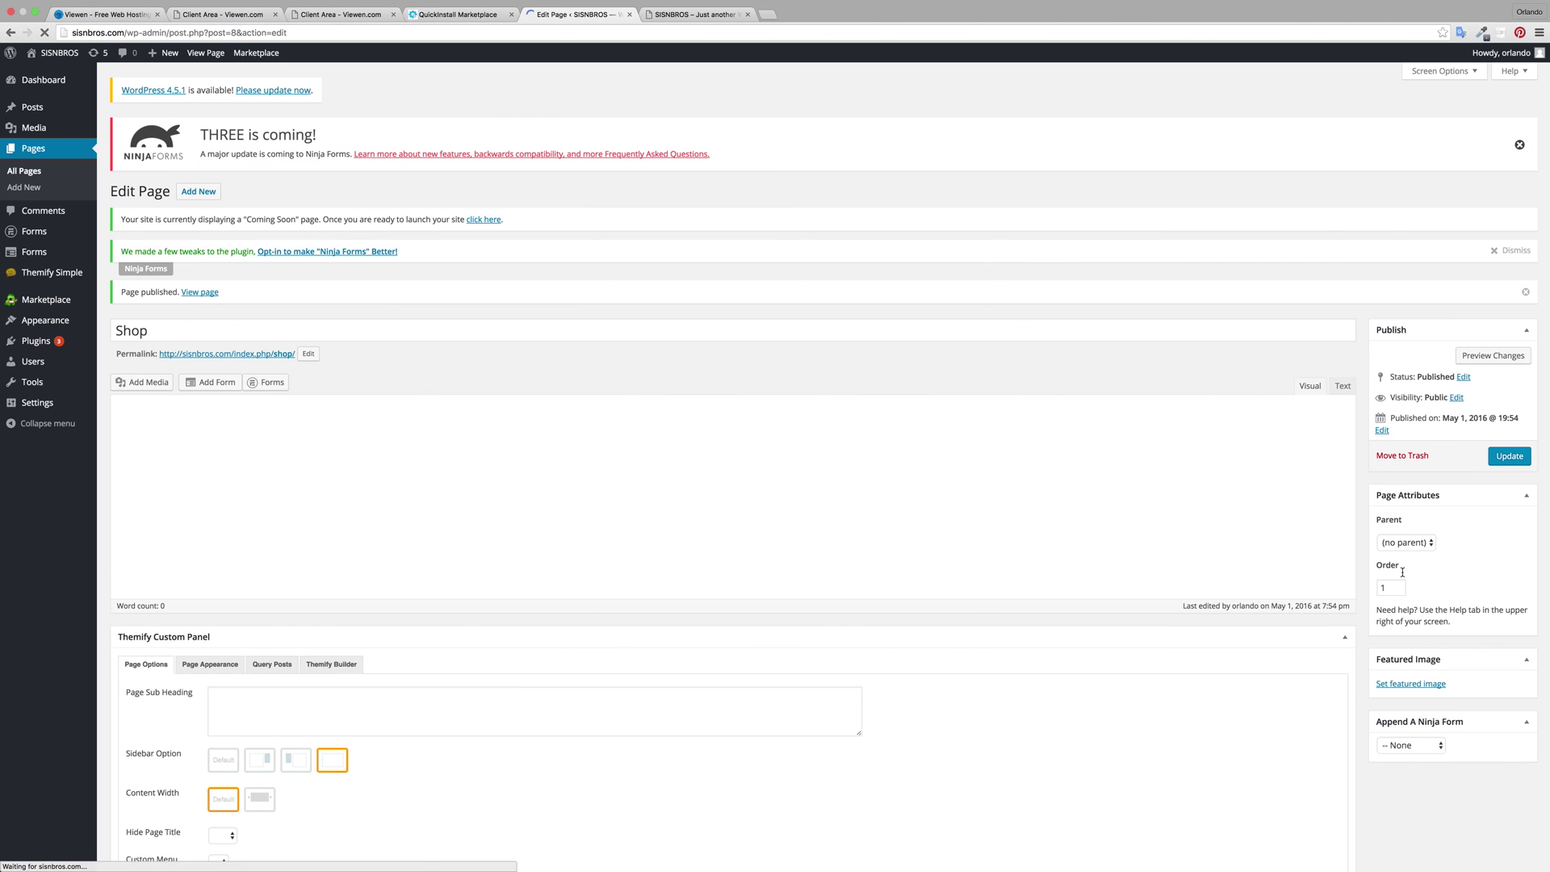
Step: Reload the front-end site to see HOME and SHOP in its menu
mouse_move(766, 4)
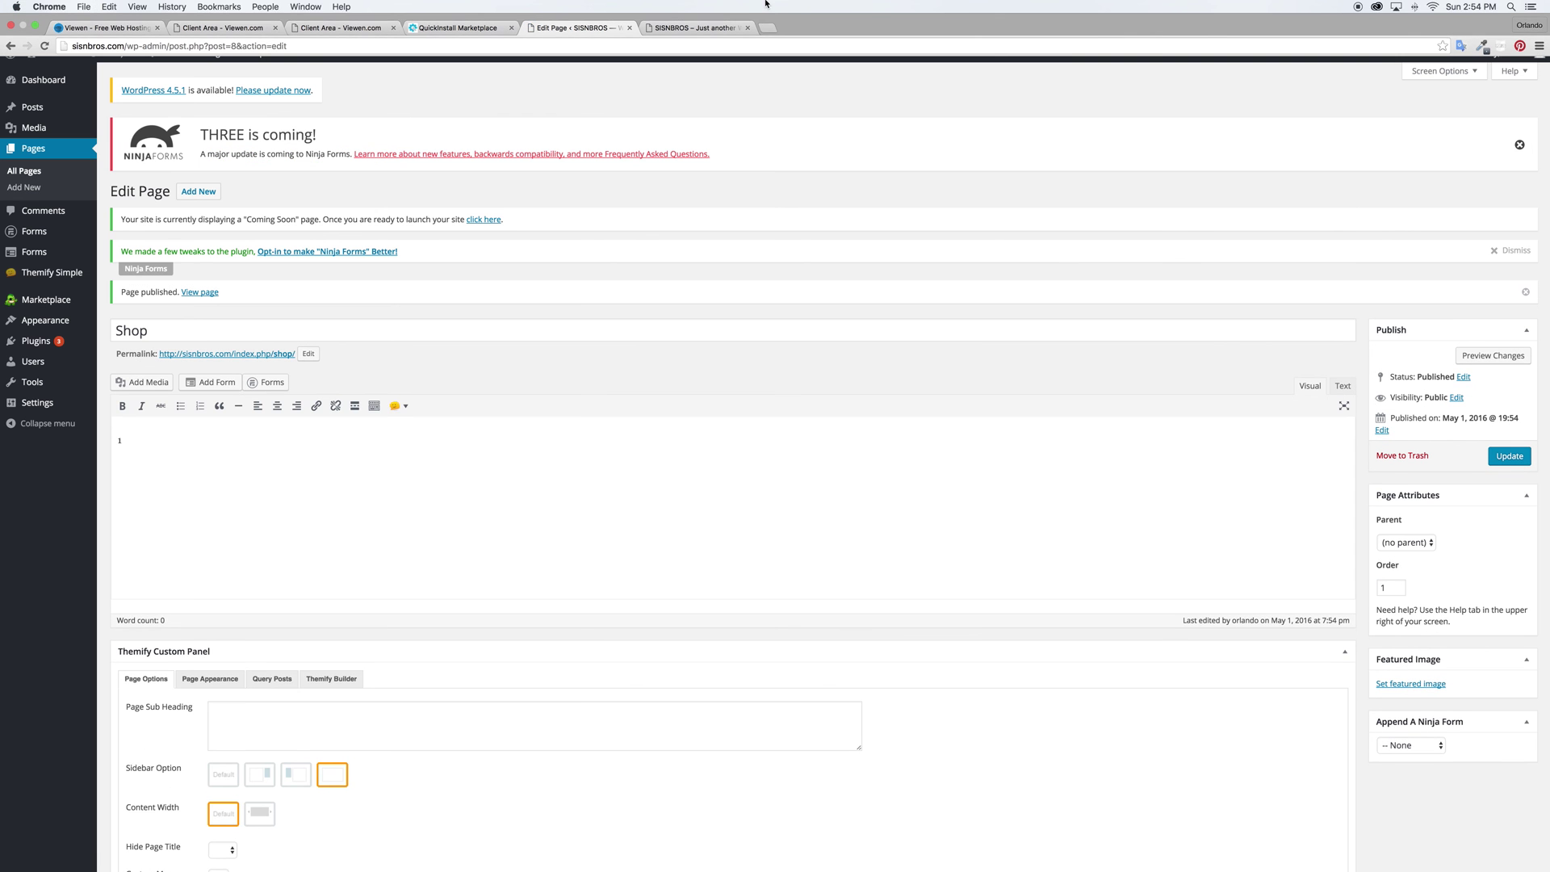
left_click(674, 27)
left_click(40, 52)
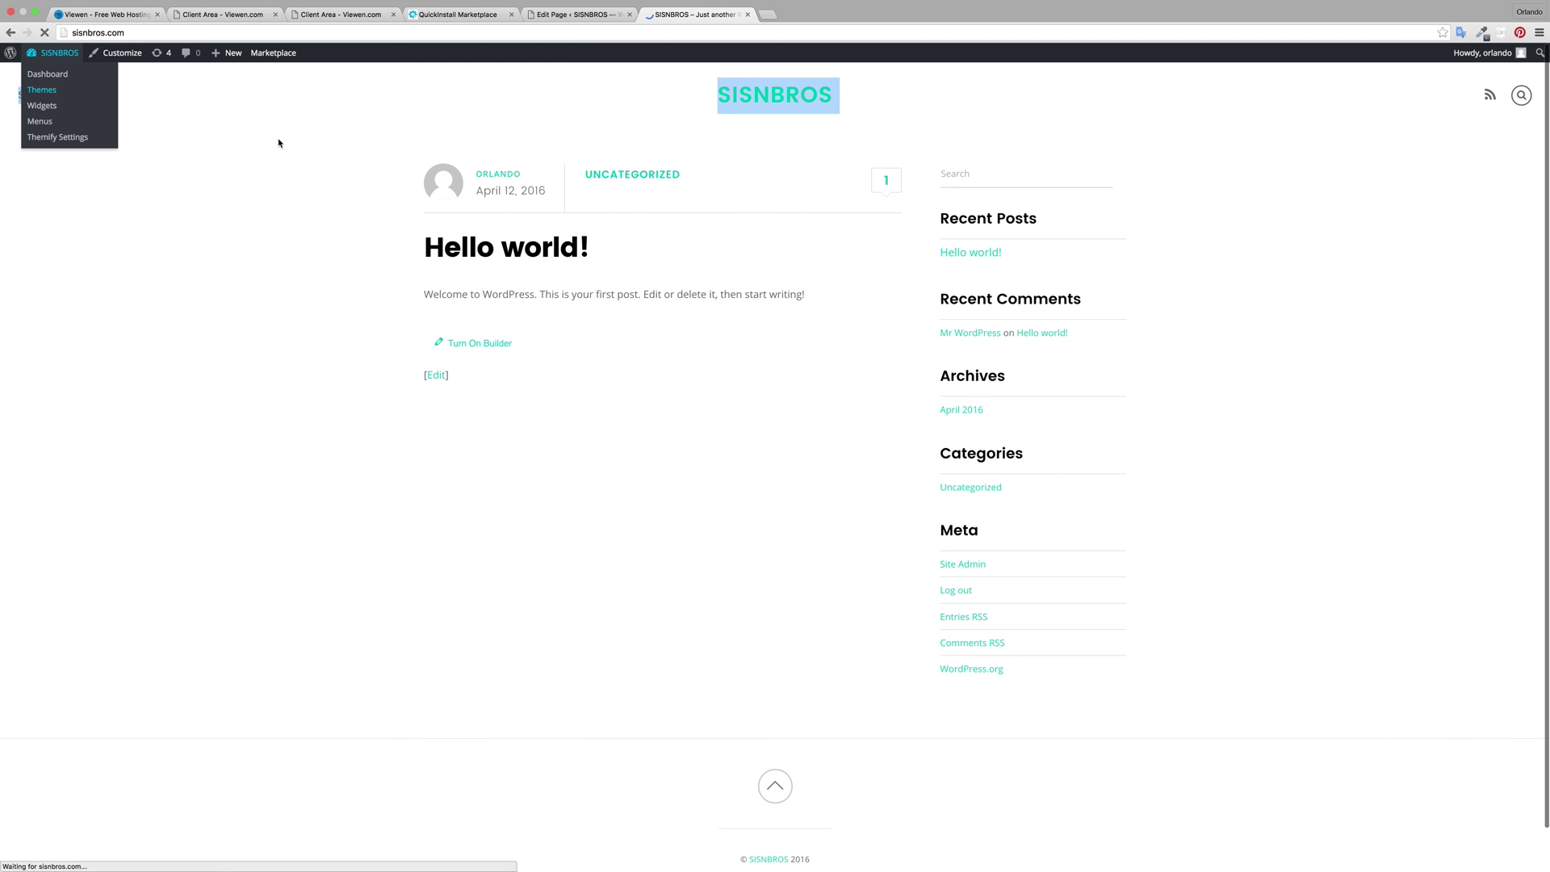